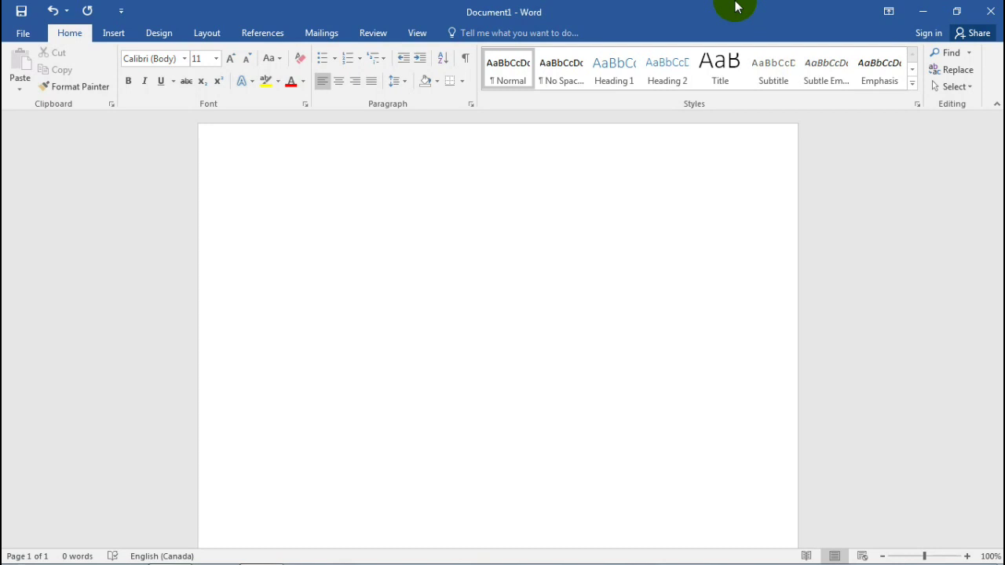
Browse the File, Insert and References tabs of the blank Document1
click(23, 33)
click(30, 33)
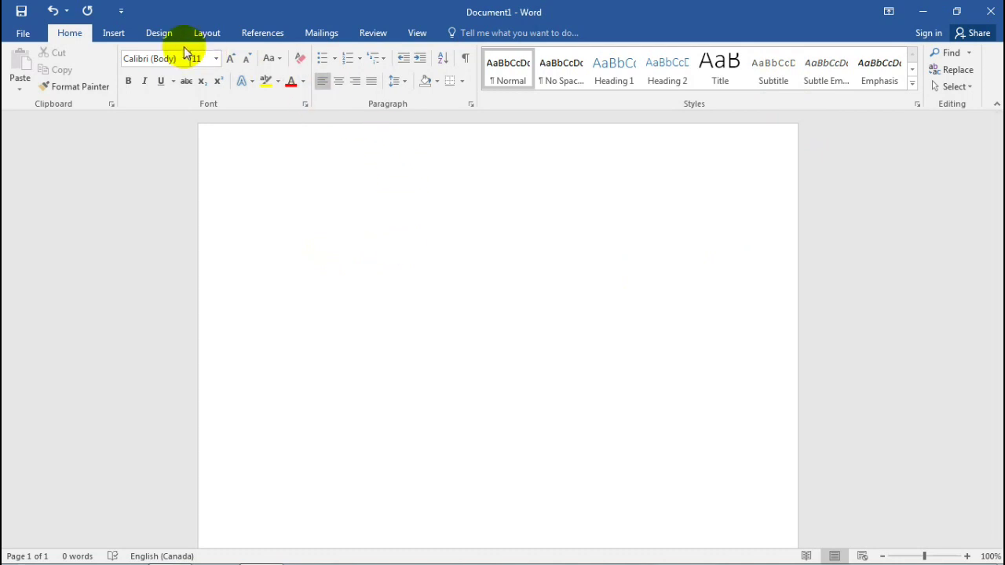
click(111, 31)
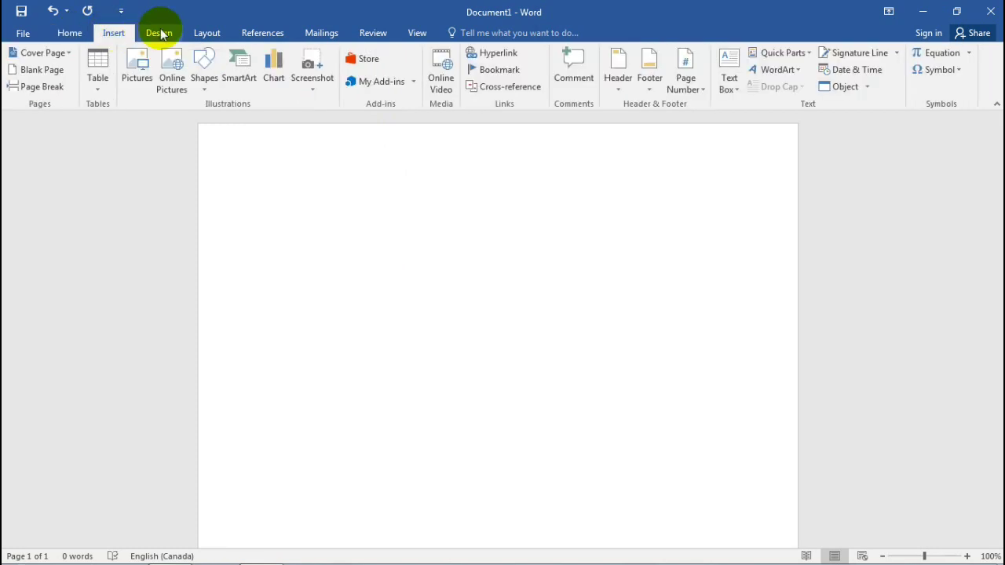
click(254, 32)
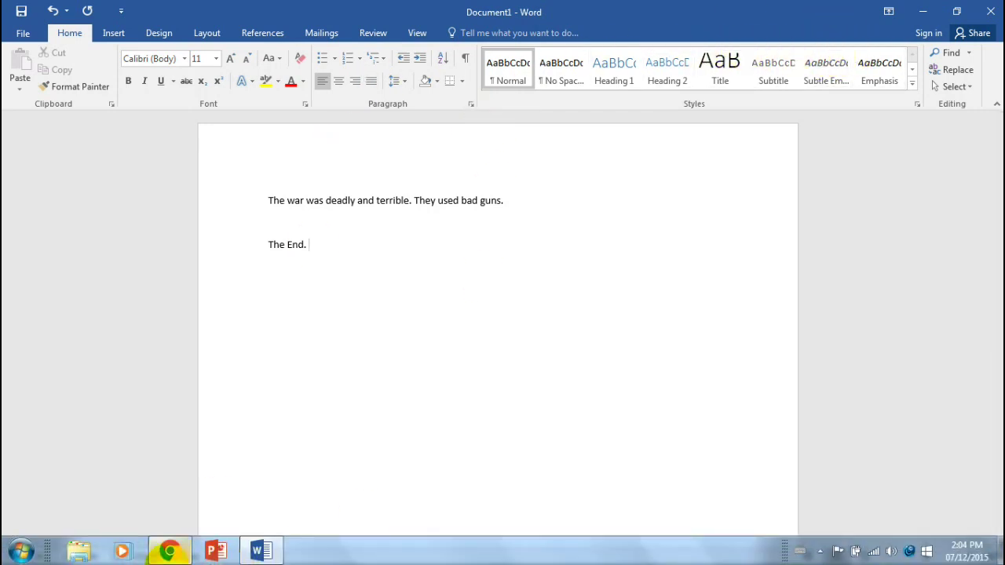
Scroll the history.co.uk WW1 page in Chrome down to its AETN UK footer credit, then return to Word
click(170, 556)
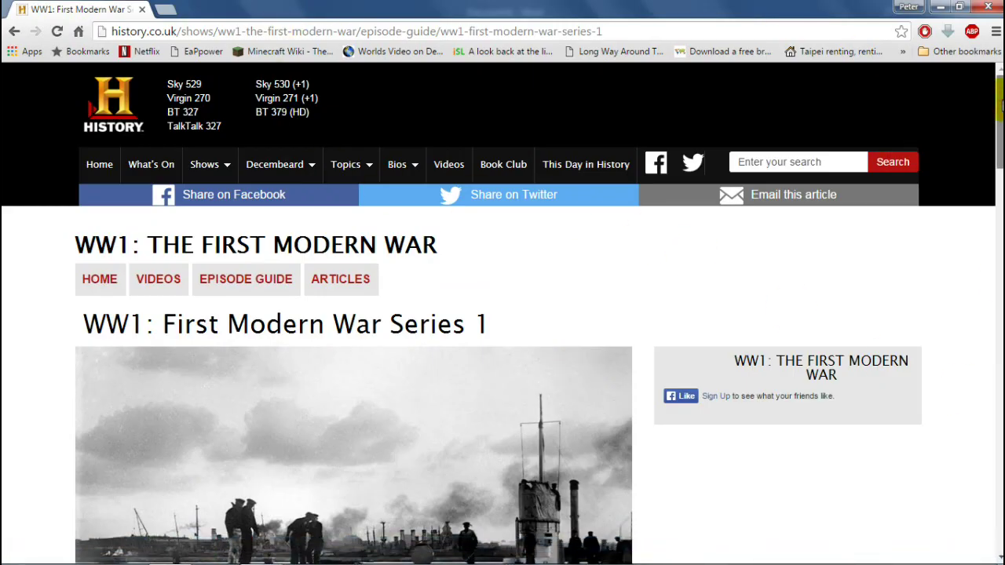
drag(999, 98, 999, 125)
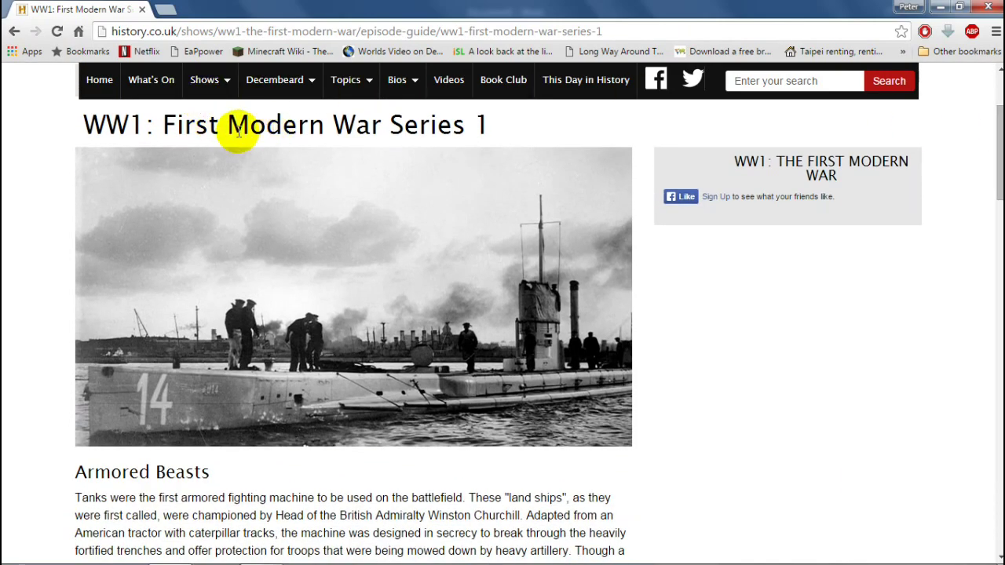
drag(1000, 162, 996, 229)
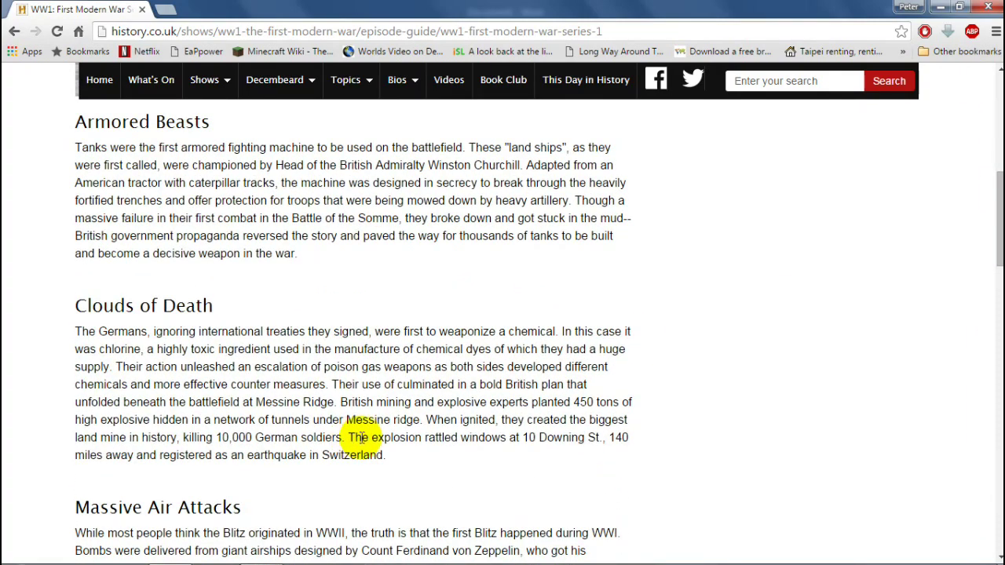
drag(990, 246, 996, 541)
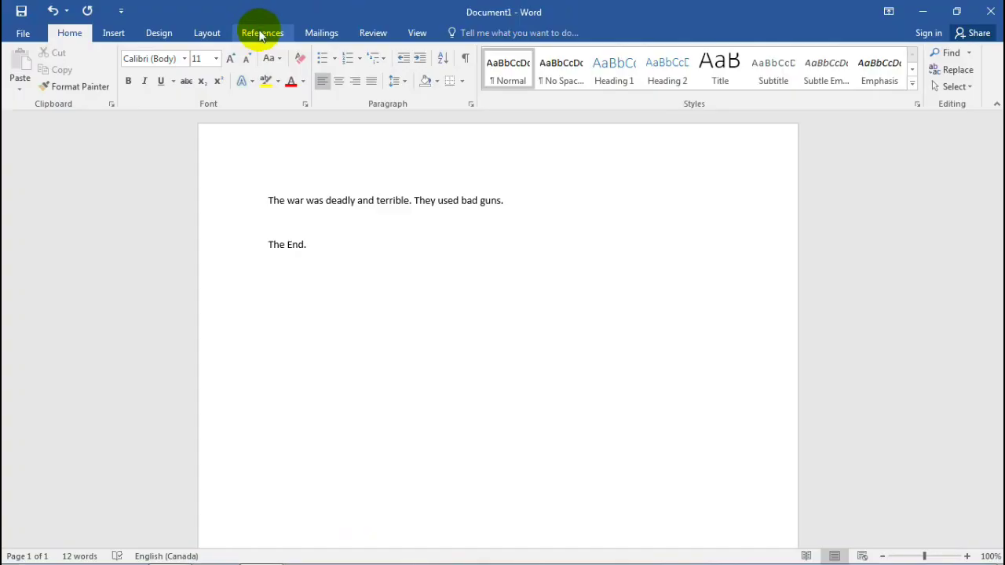
click(262, 33)
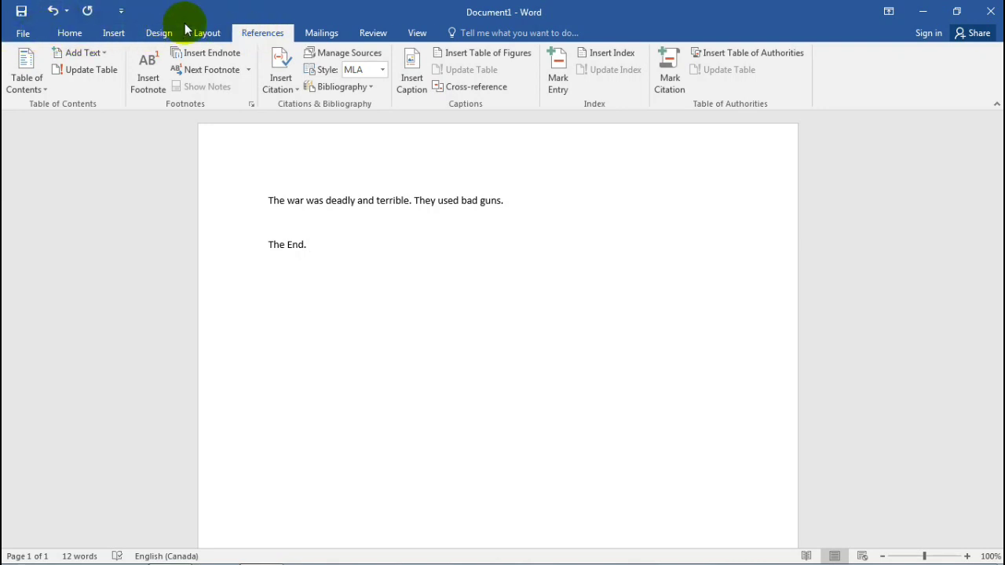
click(18, 35)
click(29, 29)
click(69, 33)
click(114, 35)
click(157, 33)
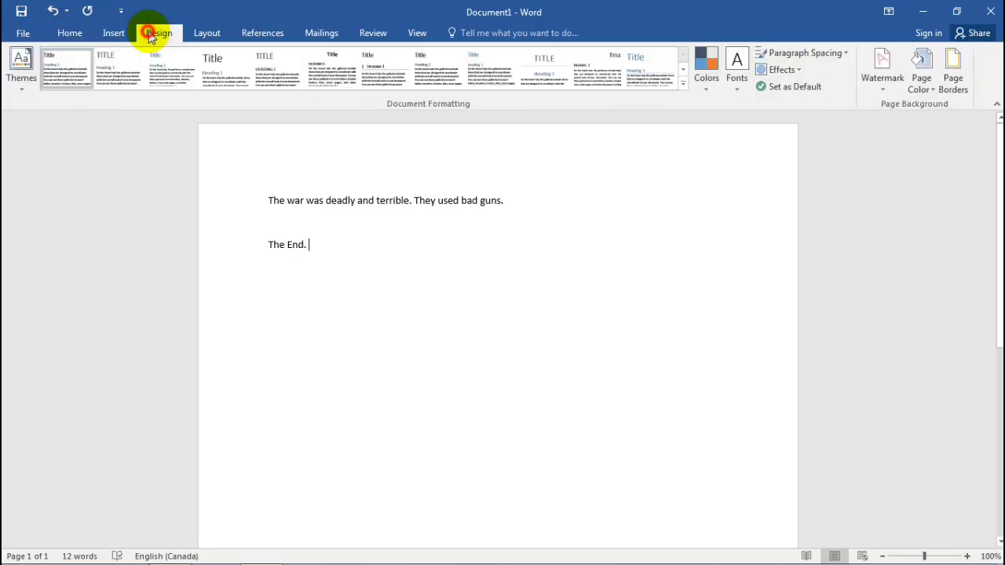
click(205, 33)
click(266, 33)
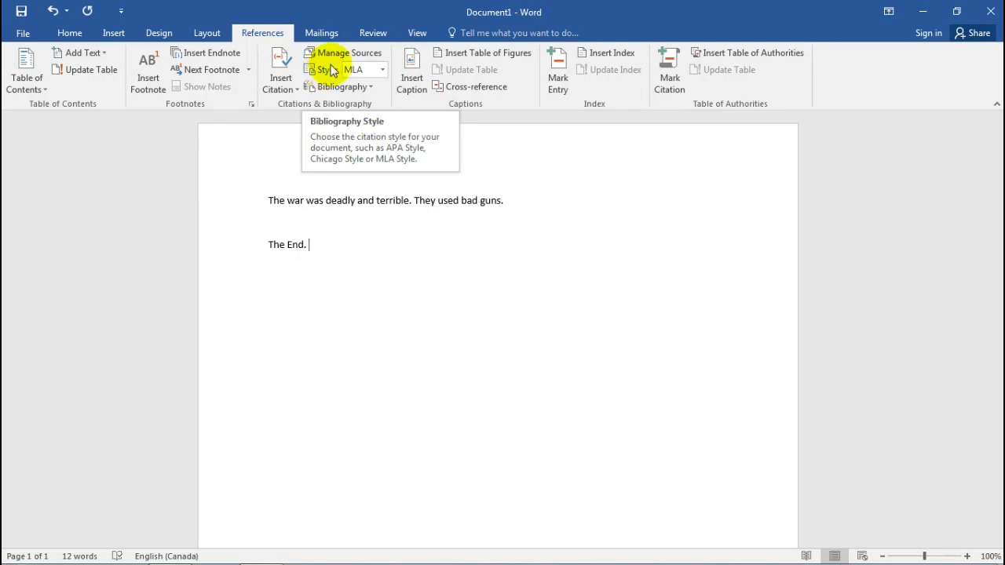
click(384, 70)
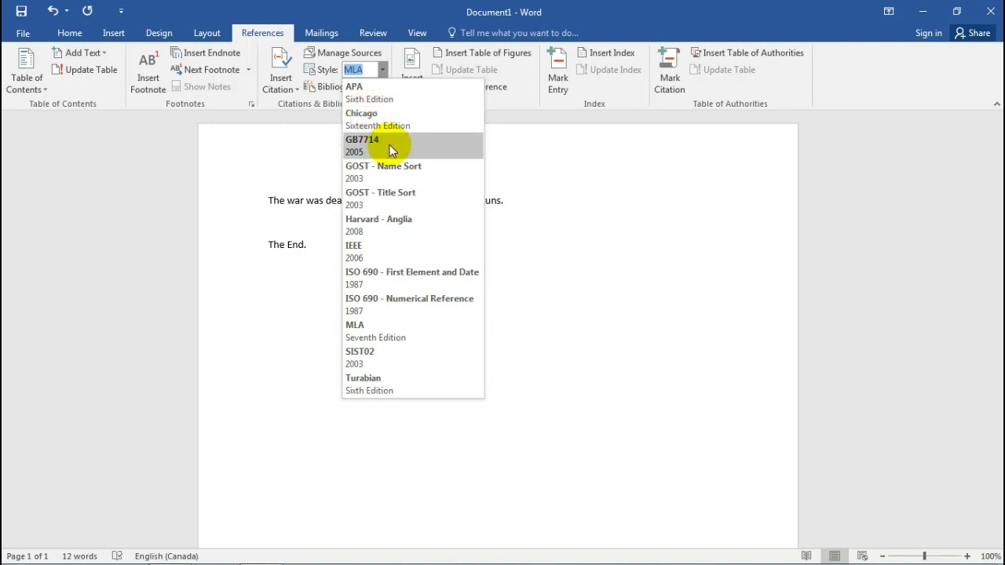
click(404, 333)
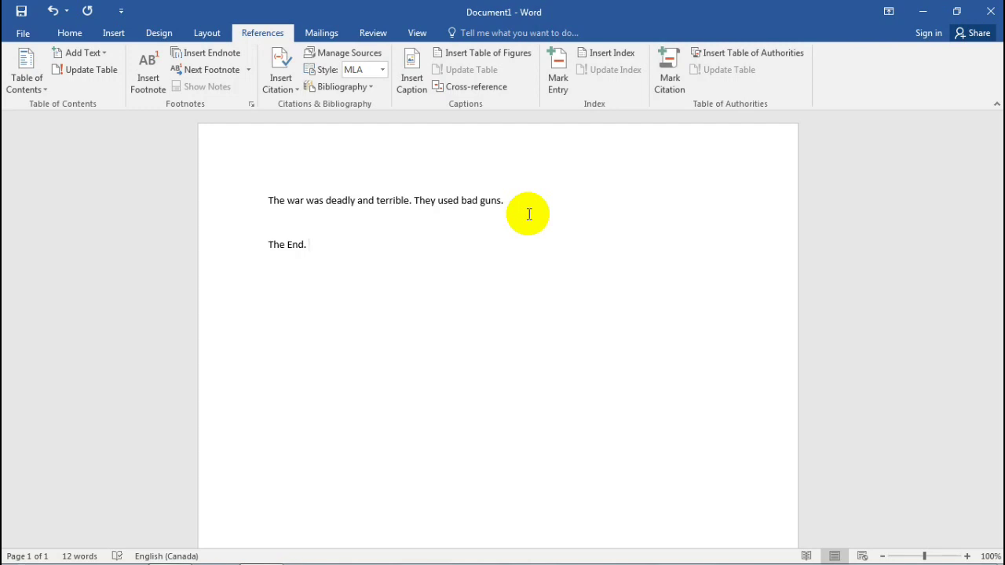
Open Manage Sources and select the AETN UK 'WWI: The History of Modern War' (2015) source
click(342, 53)
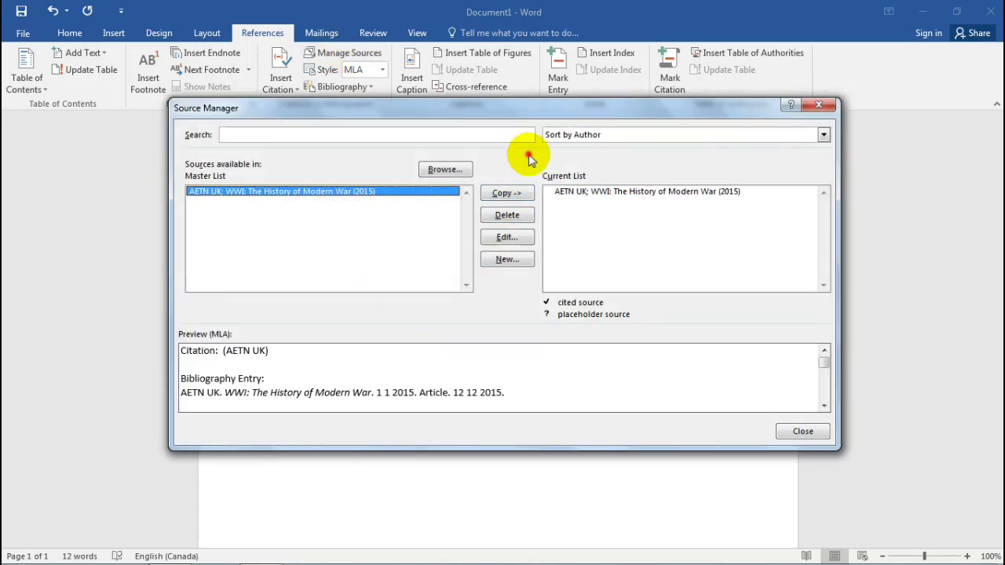
click(386, 253)
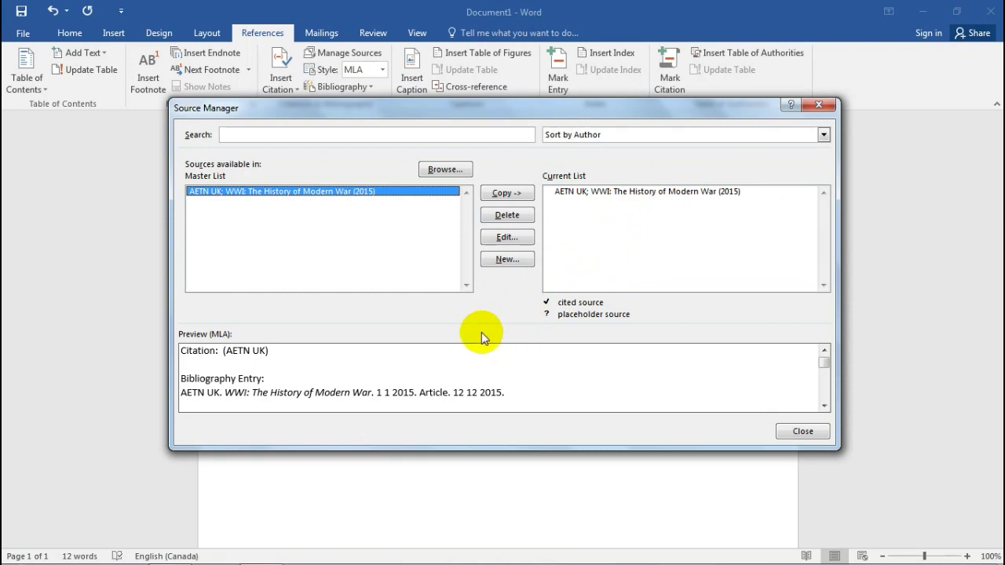
click(292, 208)
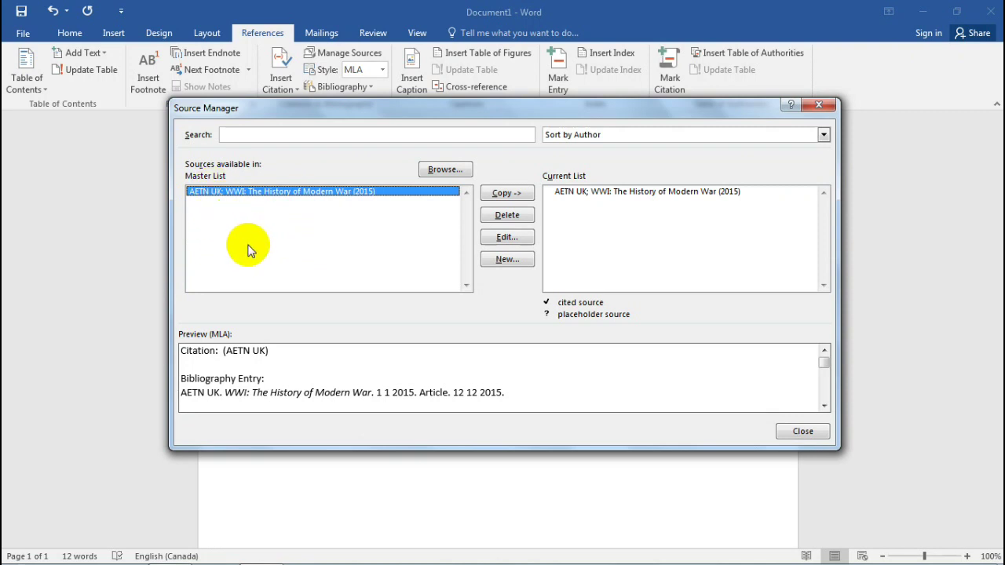
click(549, 190)
click(618, 218)
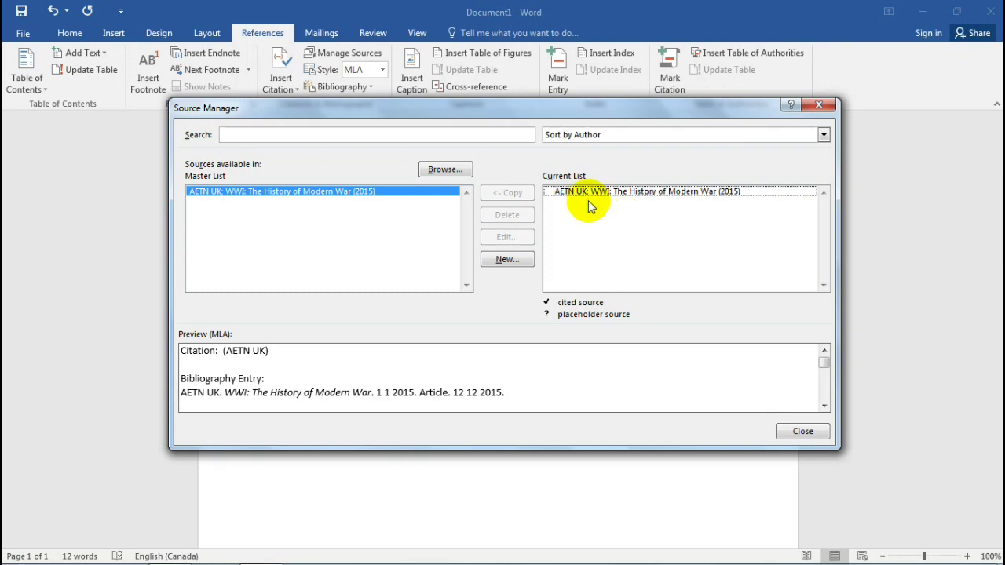
click(565, 191)
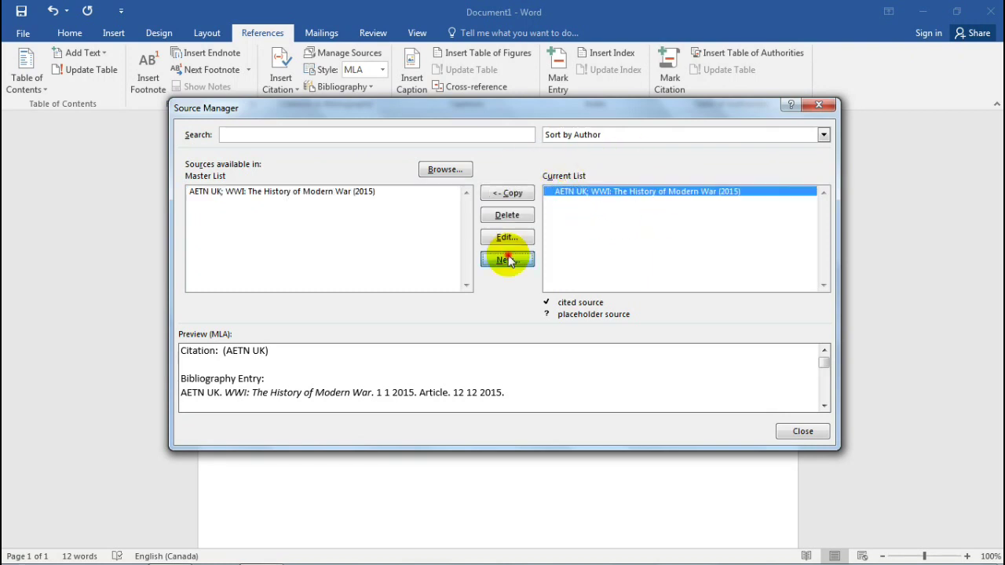
Create a new source and set its Type of Source to Web site
click(507, 259)
click(409, 200)
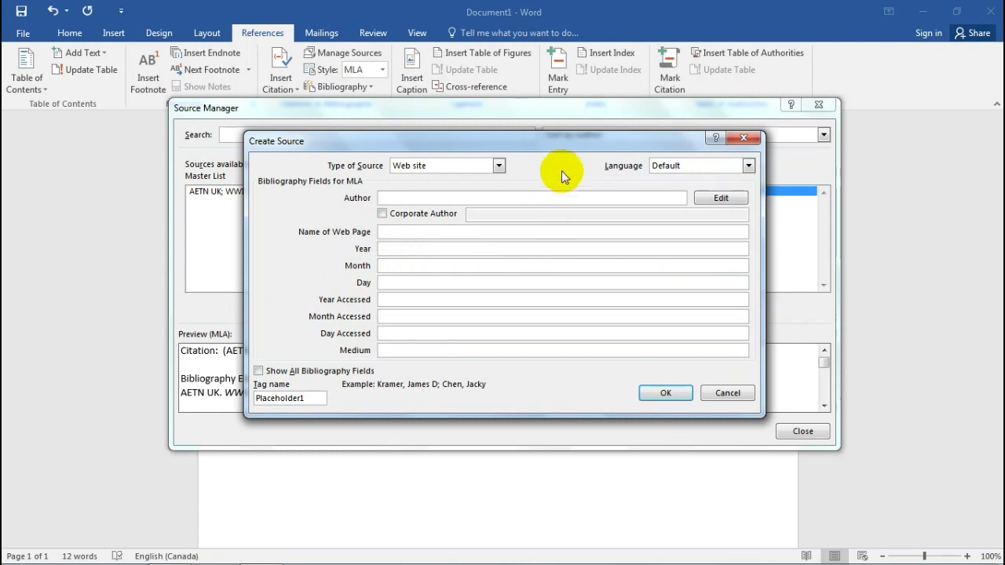
click(499, 166)
click(498, 180)
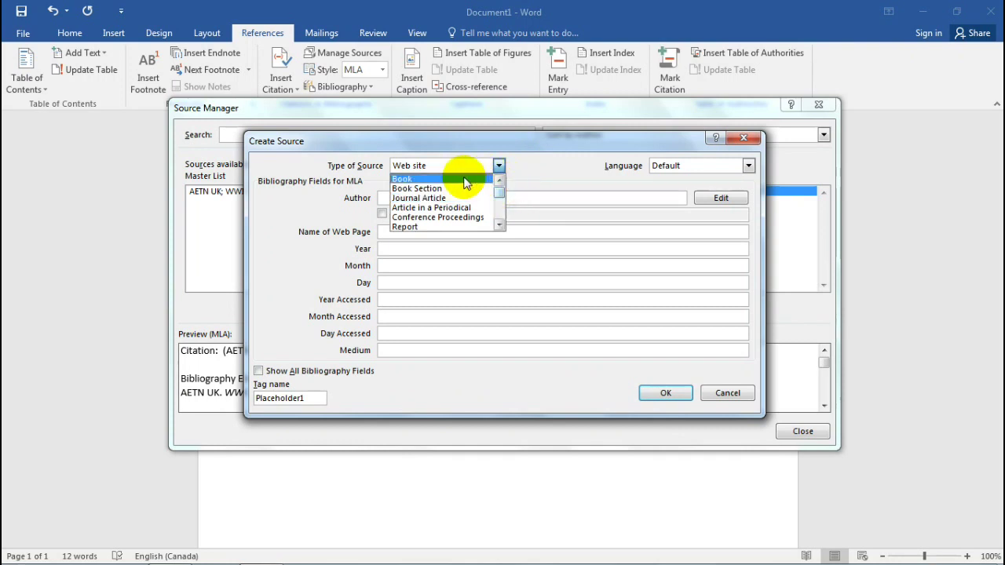
scroll(465, 208, down, 1)
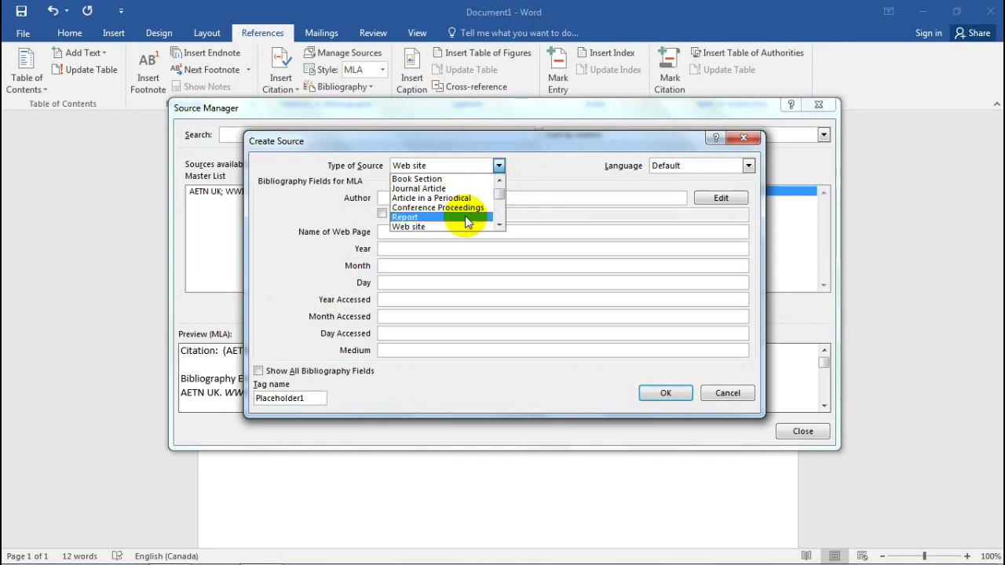
scroll(465, 207, down, 4)
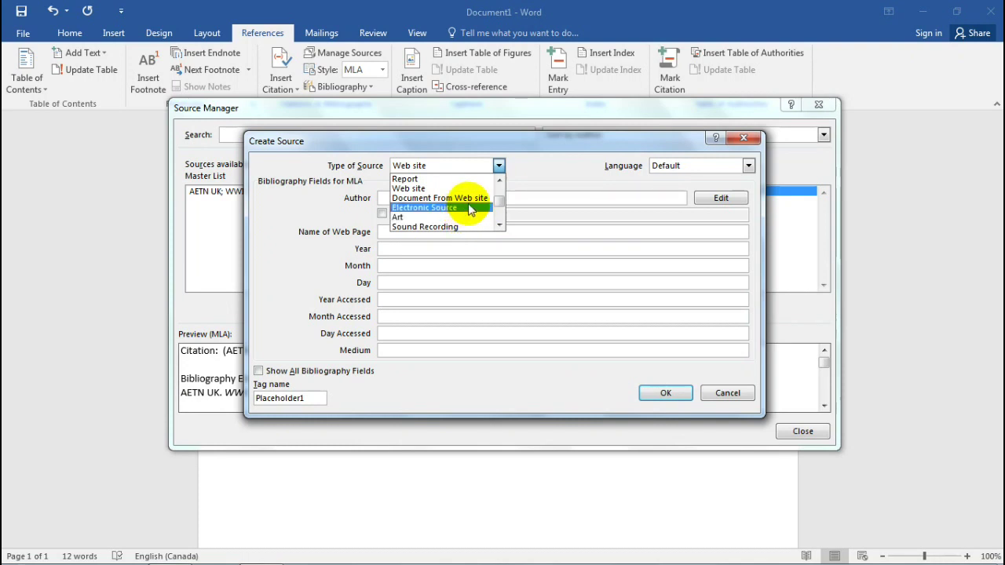
scroll(467, 211, down, 2)
scroll(470, 208, down, 4)
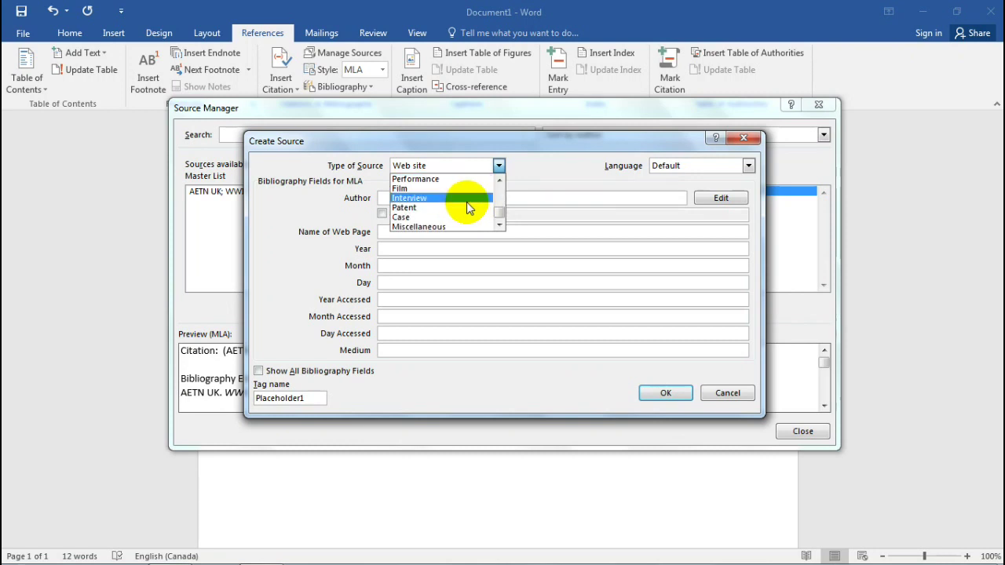
scroll(449, 196, up, 1)
scroll(454, 204, up, 2)
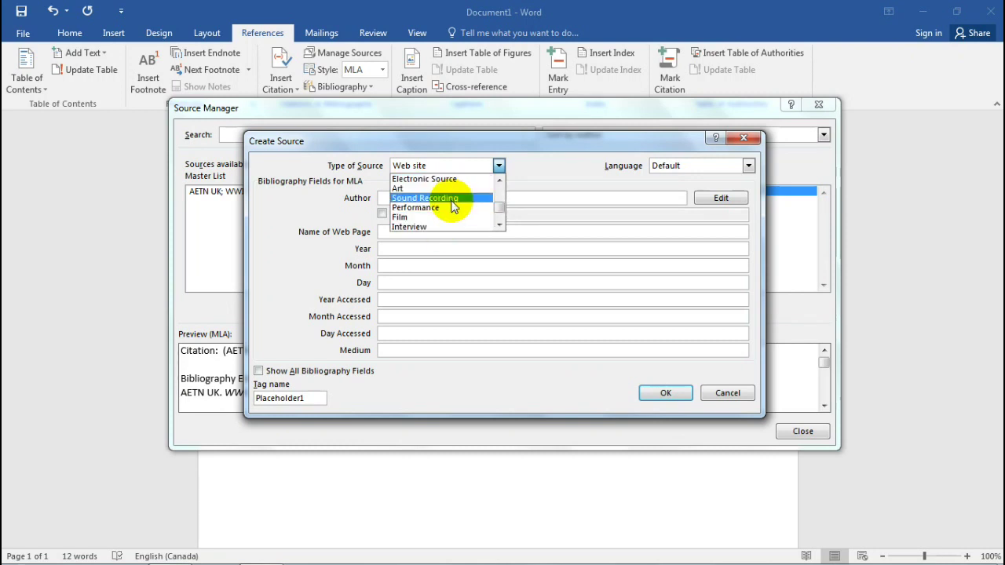
scroll(452, 202, up, 4)
click(446, 198)
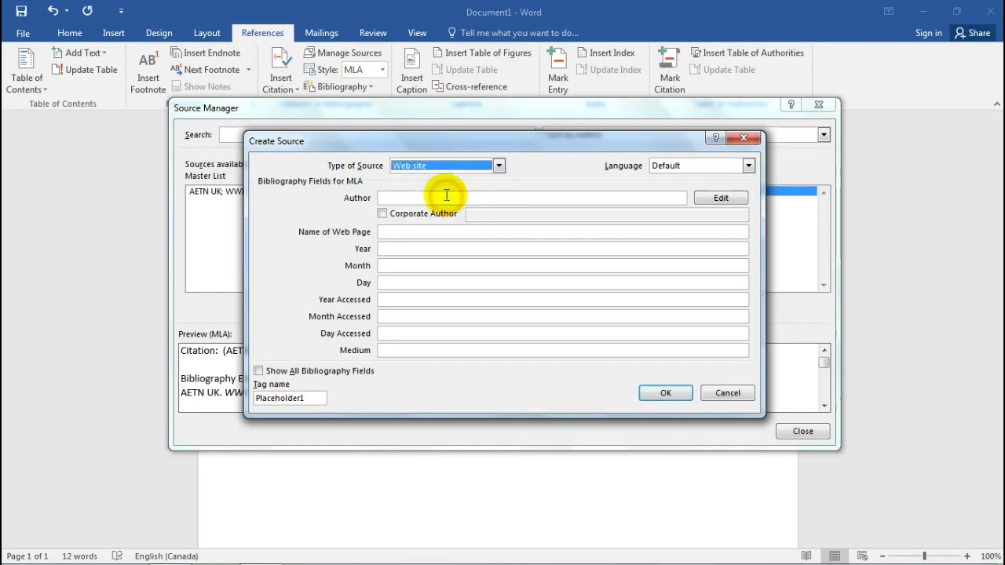
Check the AETN UK copyright line in the web page footer in Chrome
mouse_move(79, 551)
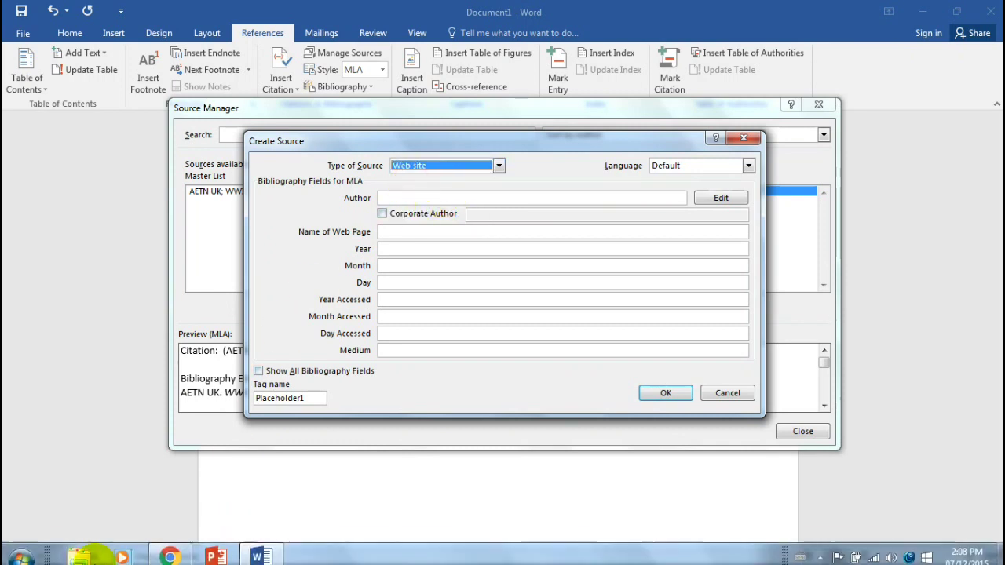
click(177, 551)
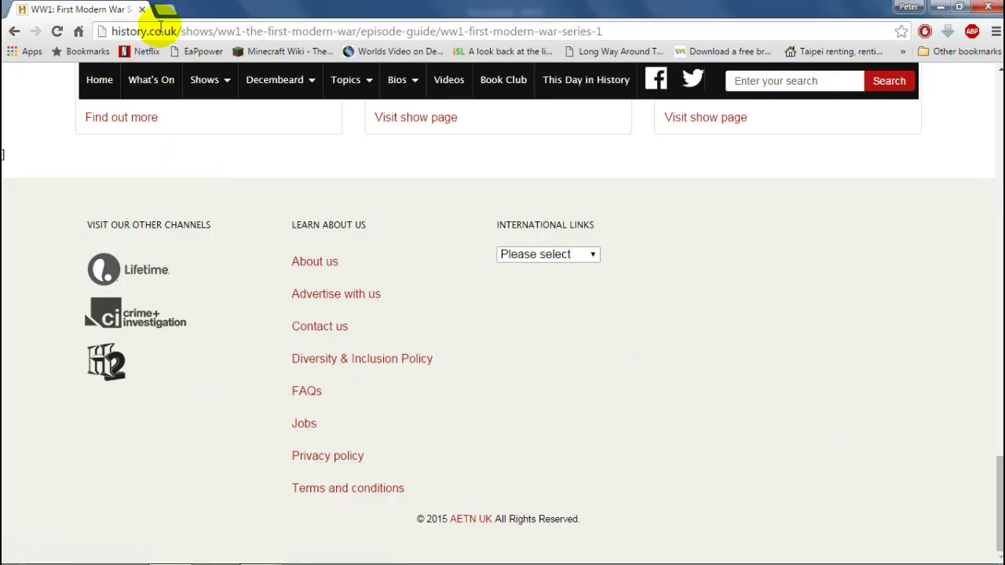
key(alt+Tab)
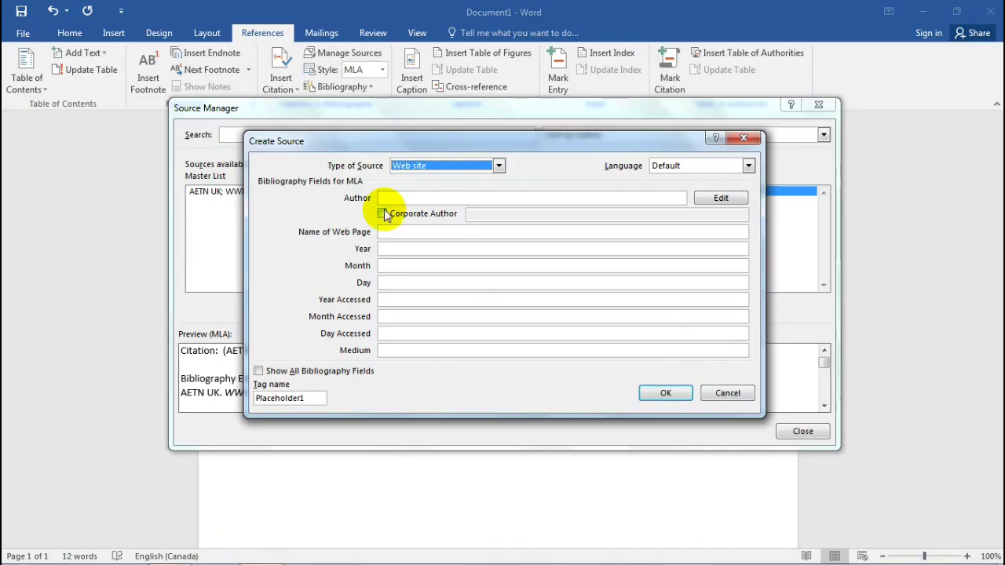
mouse_move(235, 560)
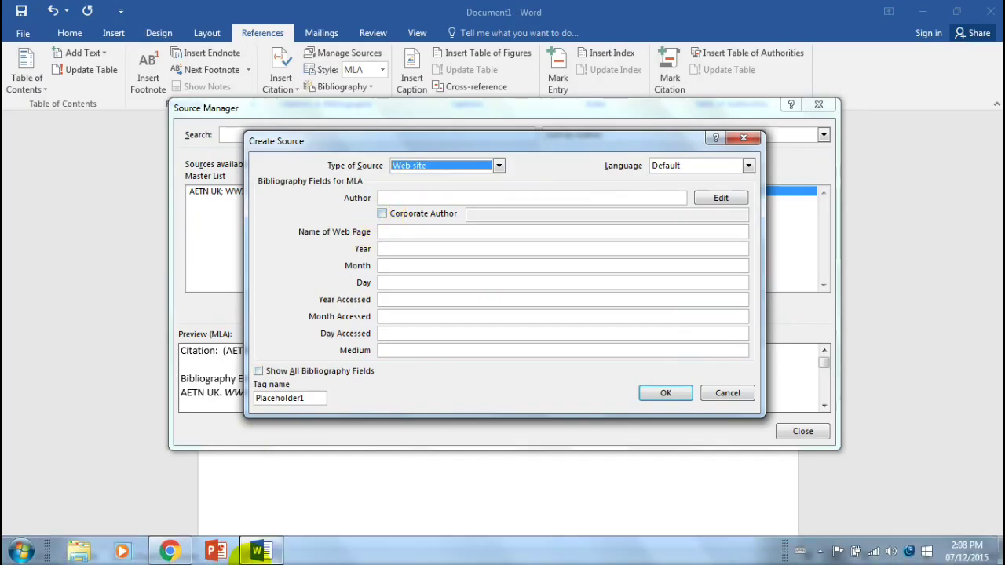
click(168, 554)
drag(418, 520, 638, 534)
click(621, 539)
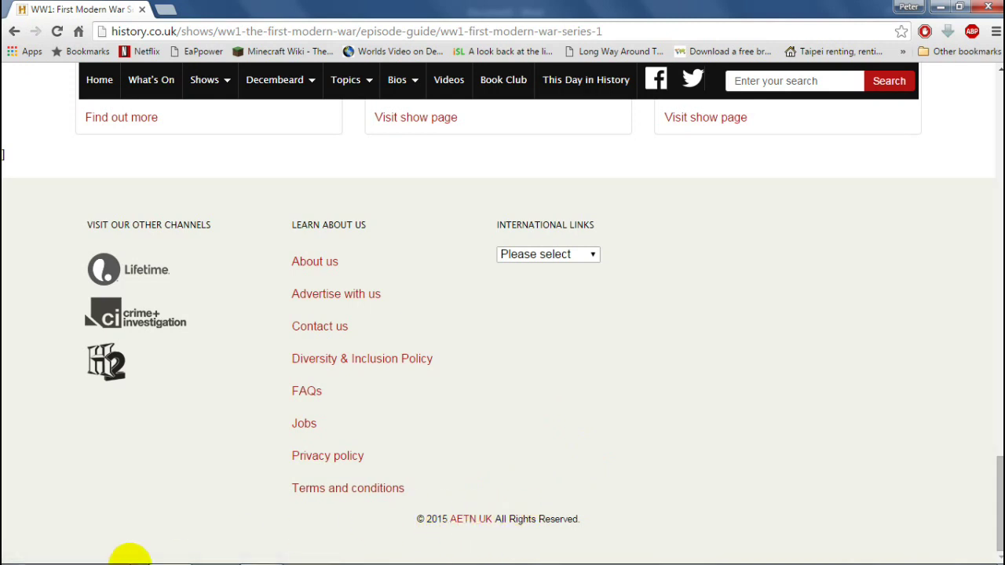
Back in Word, cancel the blank new source and edit the existing AETN UK source
mouse_move(314, 554)
click(266, 552)
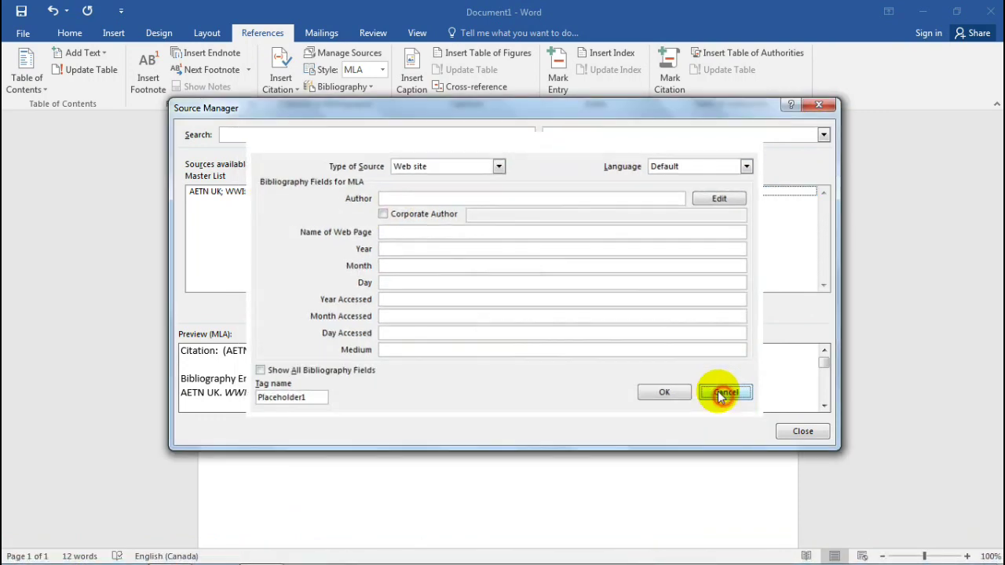
click(722, 393)
click(639, 192)
Open the AETN UK source for editing, toggling Corporate Author off and back on
click(501, 237)
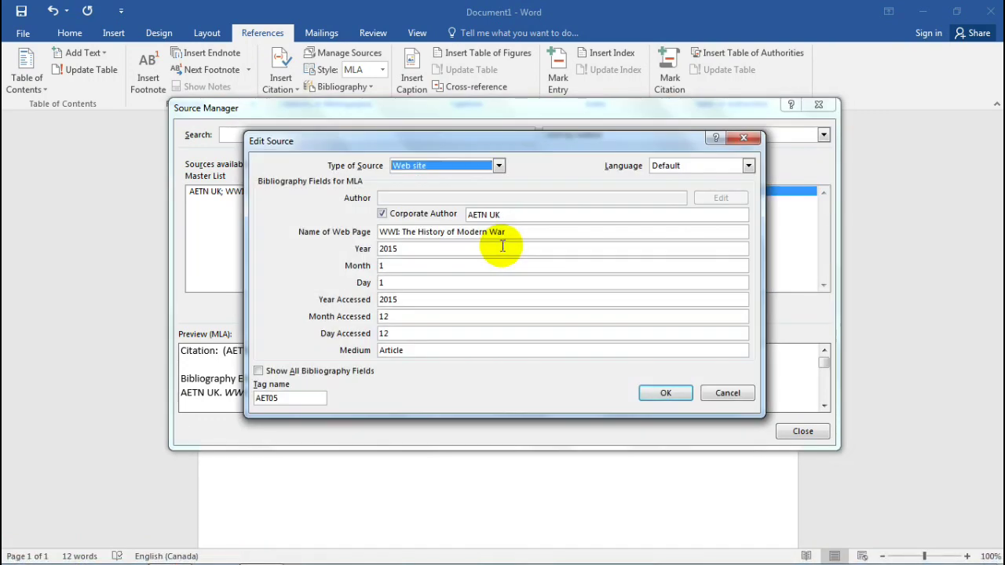
click(511, 217)
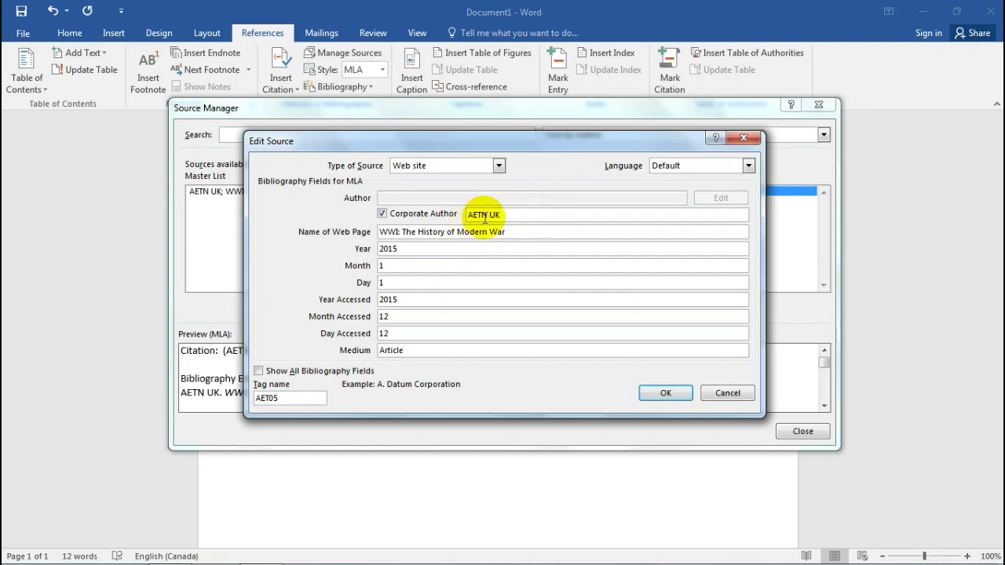
click(383, 214)
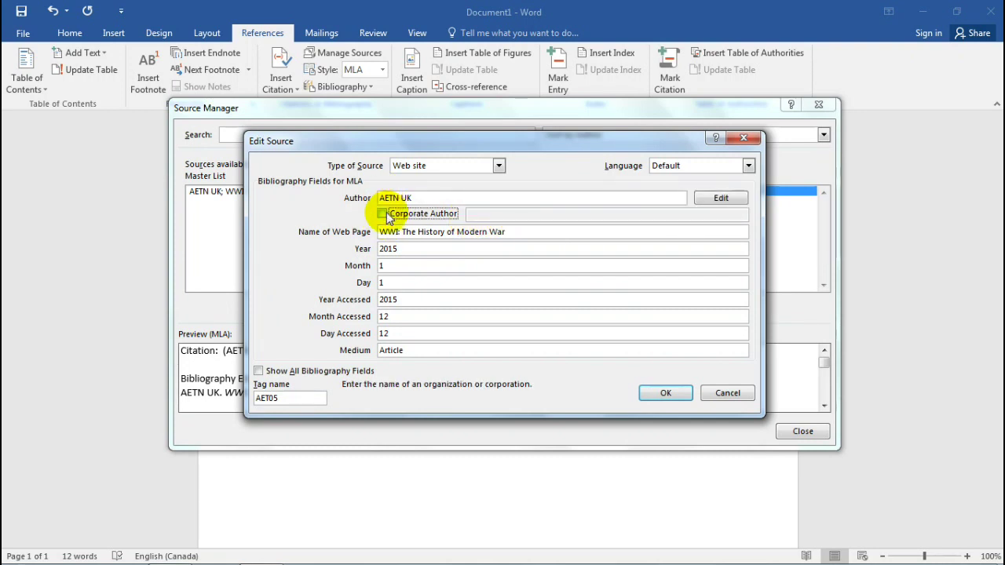
click(383, 214)
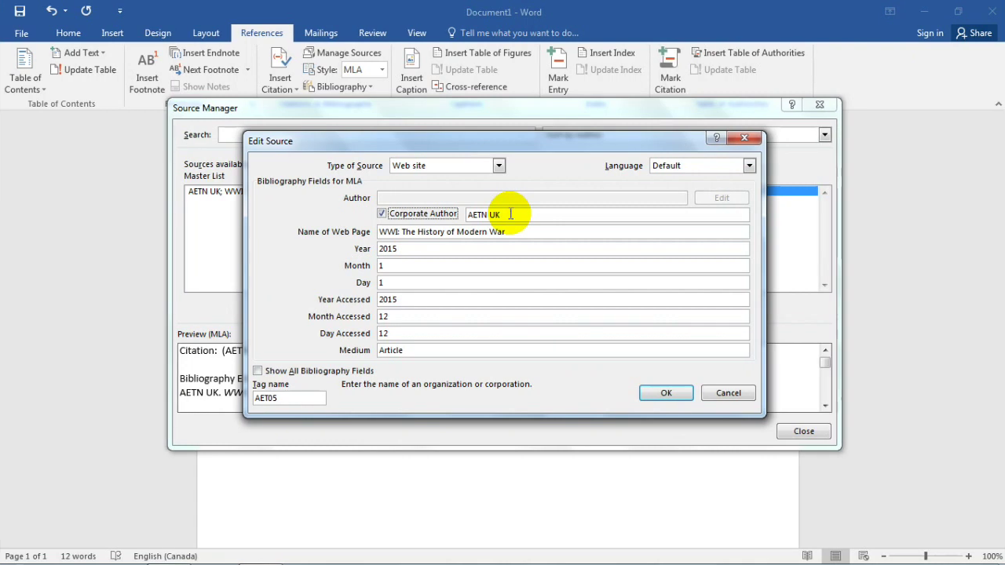
click(381, 212)
click(382, 213)
triple_click(503, 214)
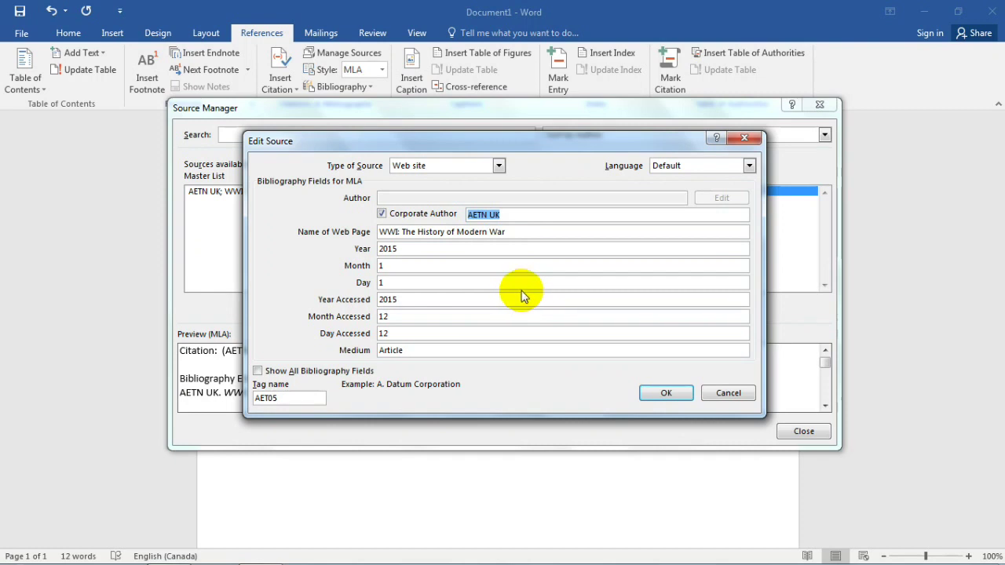
Review the web page name, the 2015 date and accessed fields, and the Article medium
click(522, 231)
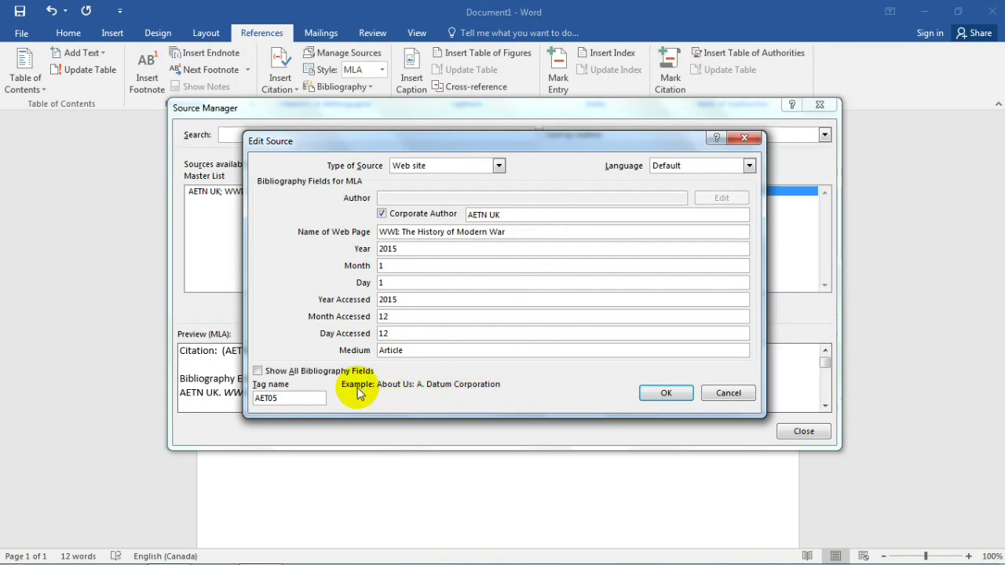
click(403, 248)
click(419, 267)
click(428, 284)
click(439, 300)
click(442, 316)
click(446, 334)
click(448, 350)
click(523, 231)
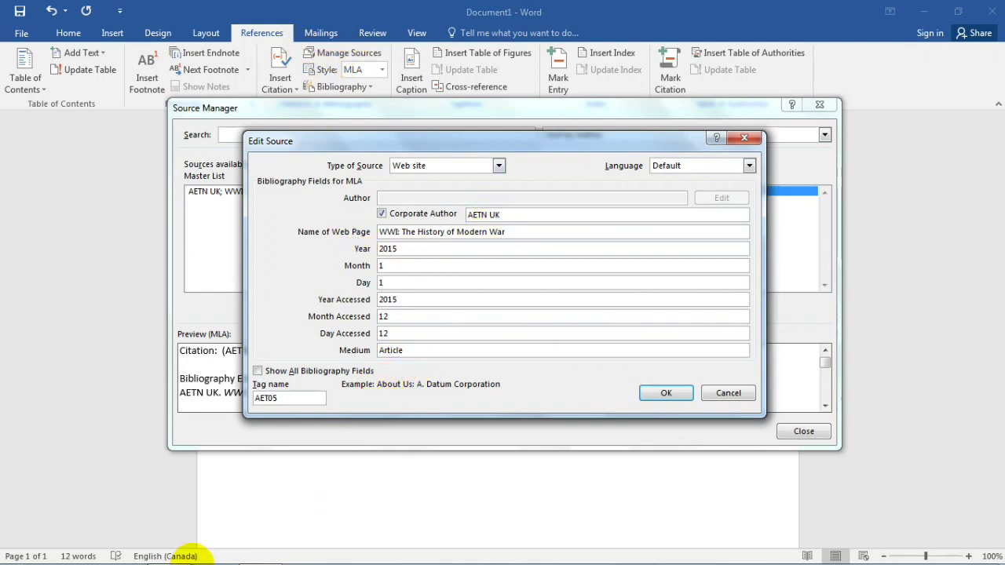
click(168, 551)
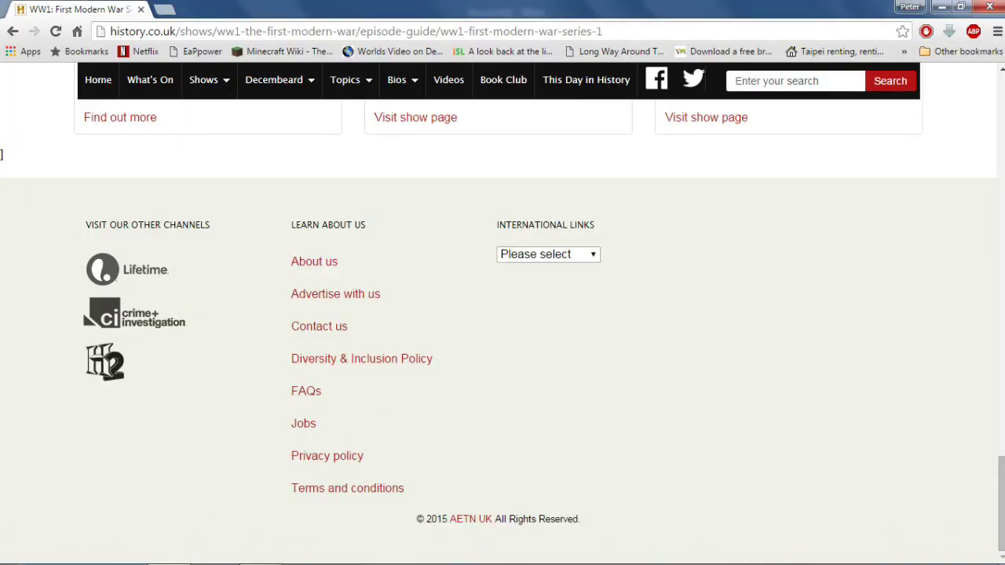
drag(997, 464, 997, 87)
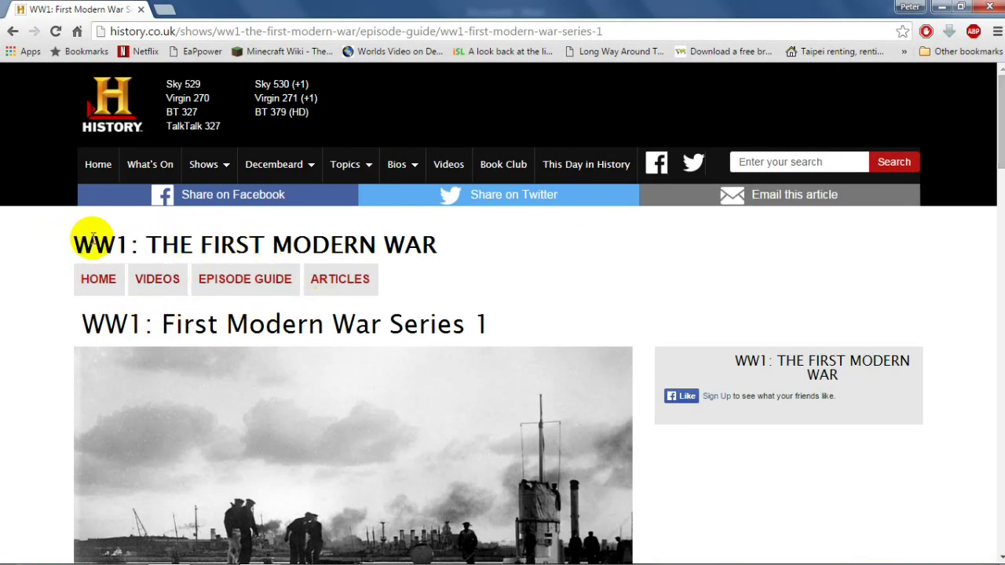
scroll(415, 250, down, 2)
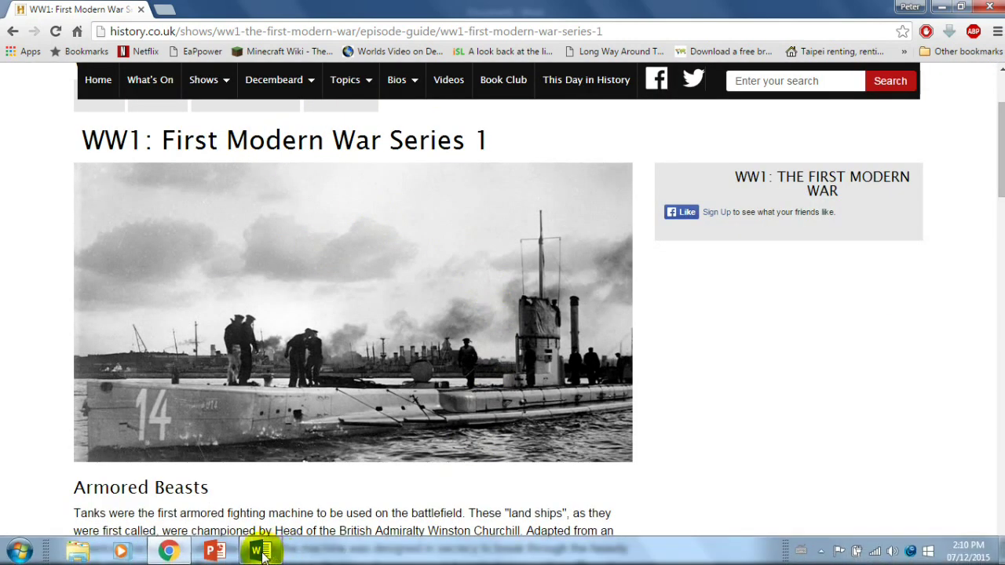
click(258, 549)
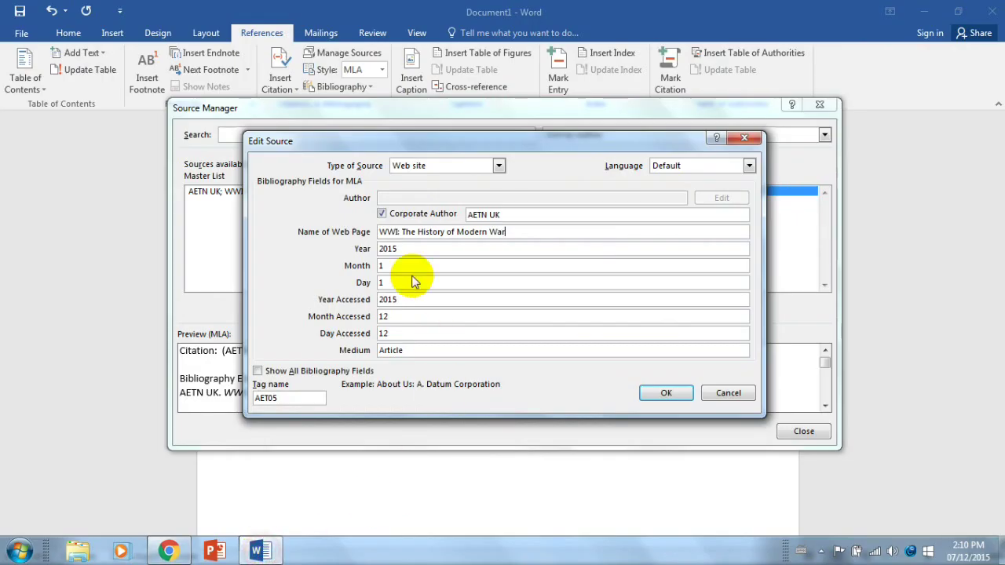
Append ' Series part 1' to the web page name, review the date fields, and confirm with OK
click(520, 232)
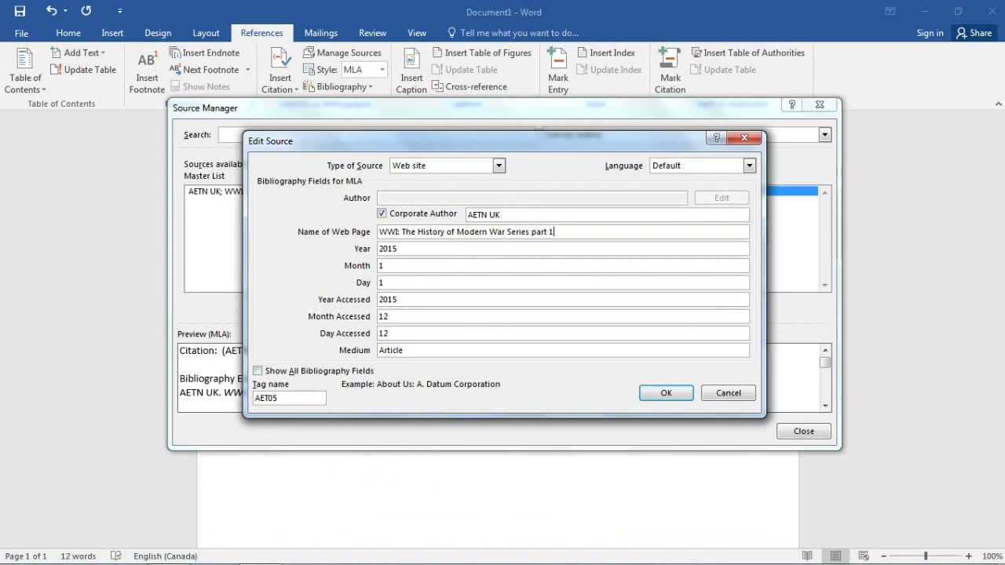
click(429, 265)
click(428, 281)
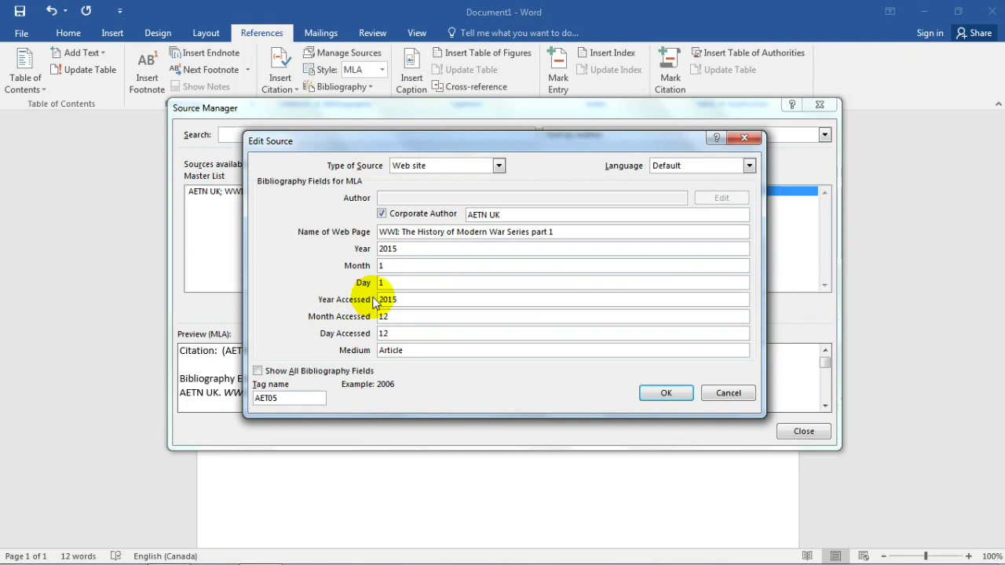
click(405, 316)
click(426, 350)
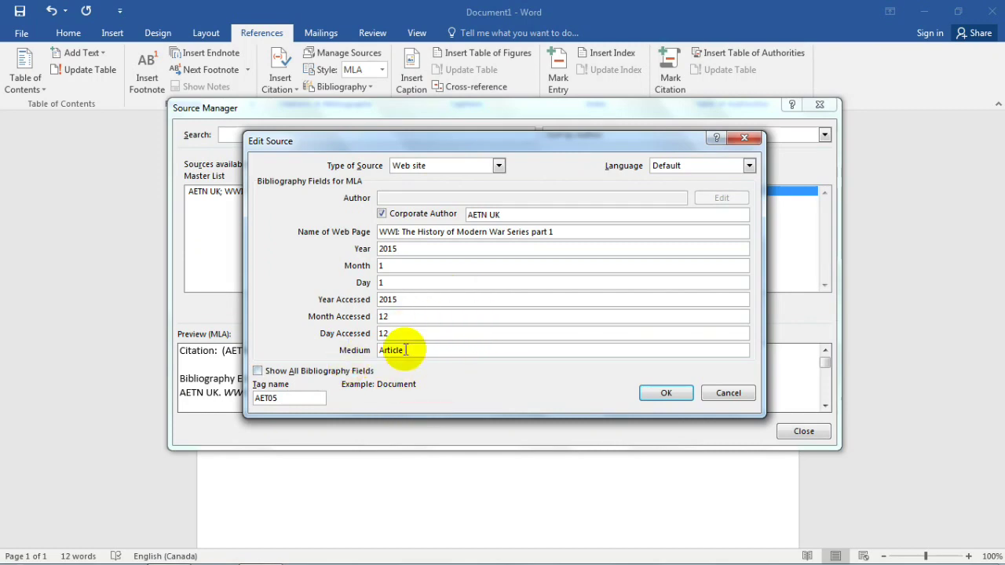
click(669, 394)
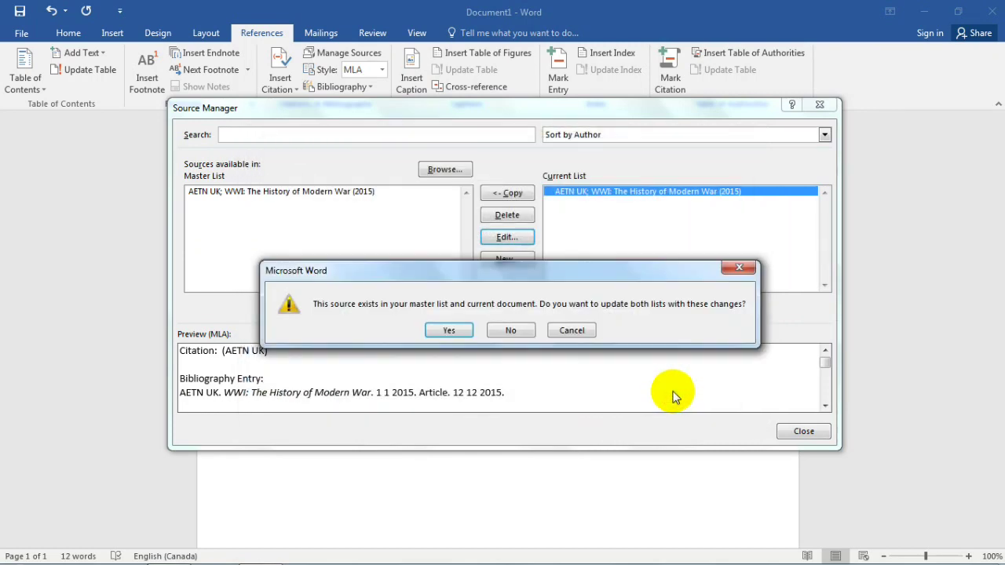
Confirm updating both source lists, then close the Source Manager
click(446, 331)
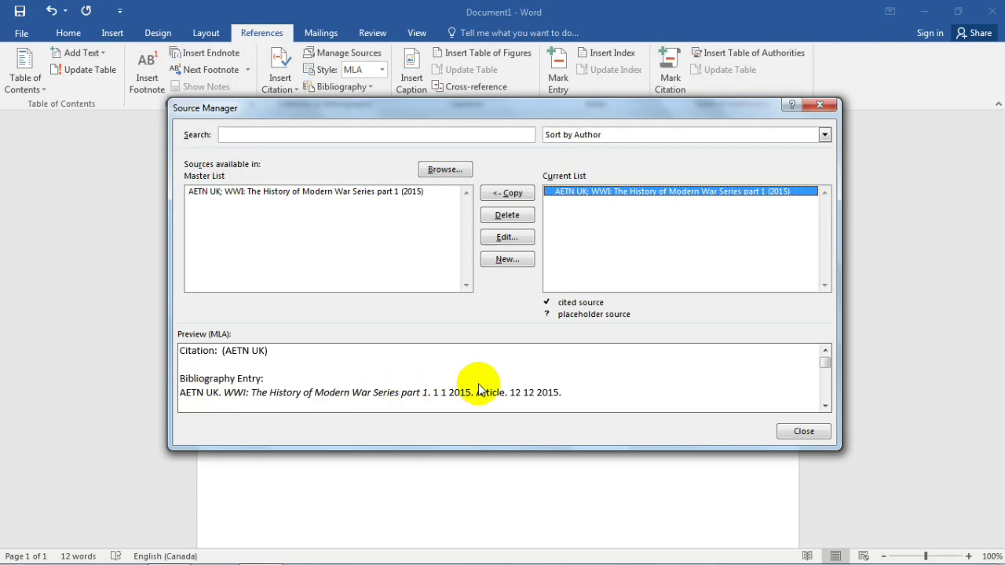
key(Escape)
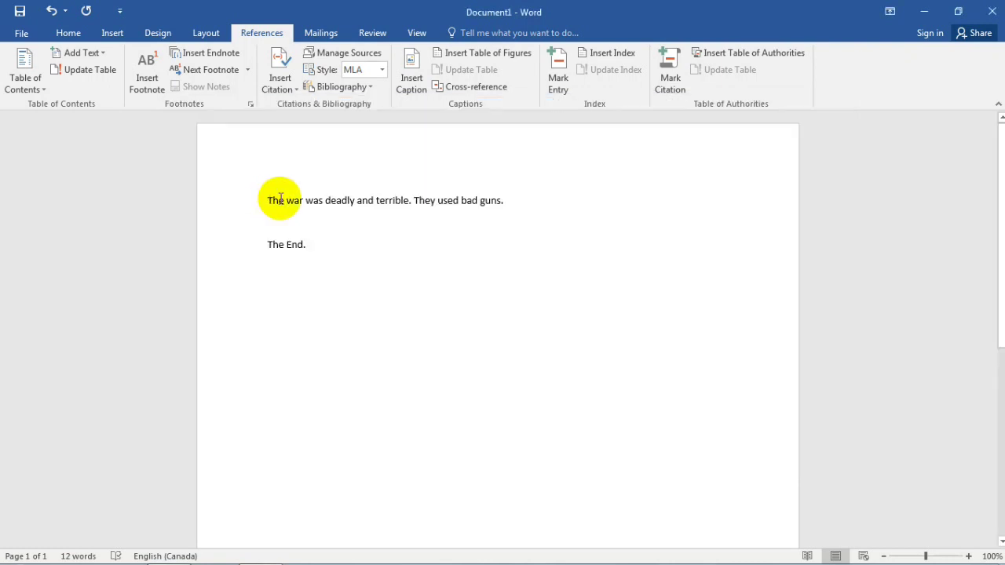
Insert the (AETN UK) citation after 'They used bad guns.'
click(509, 203)
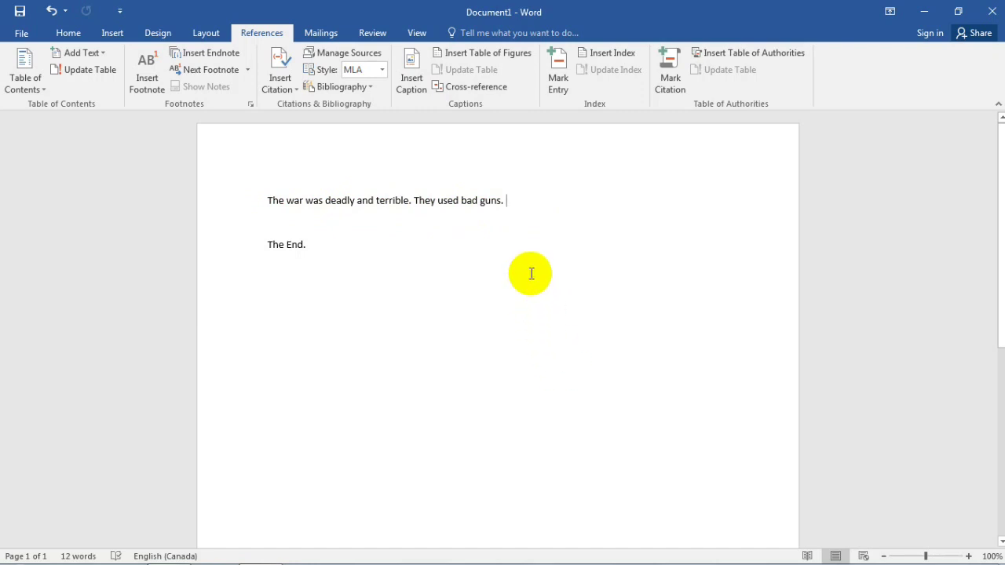
click(287, 87)
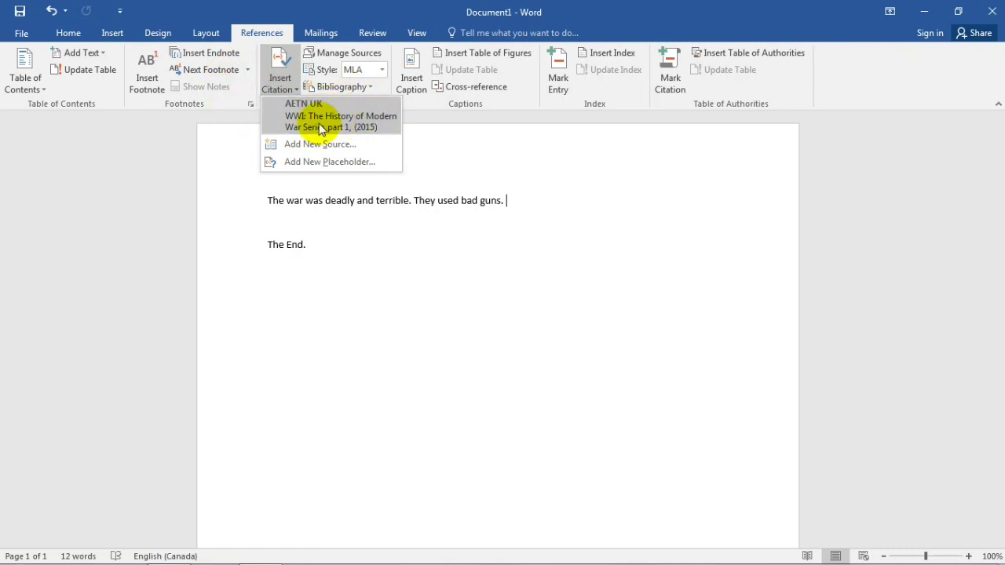
click(218, 175)
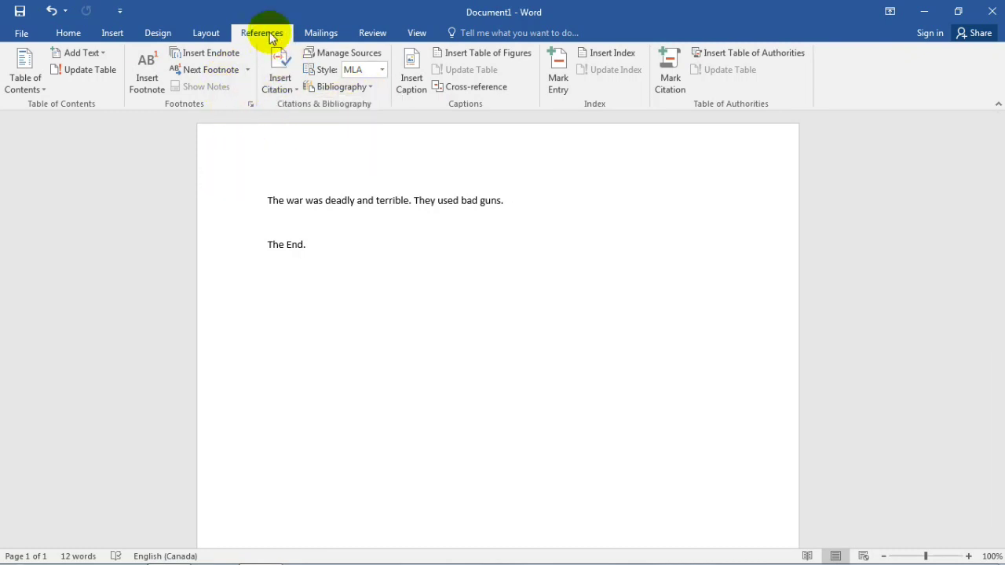
click(286, 79)
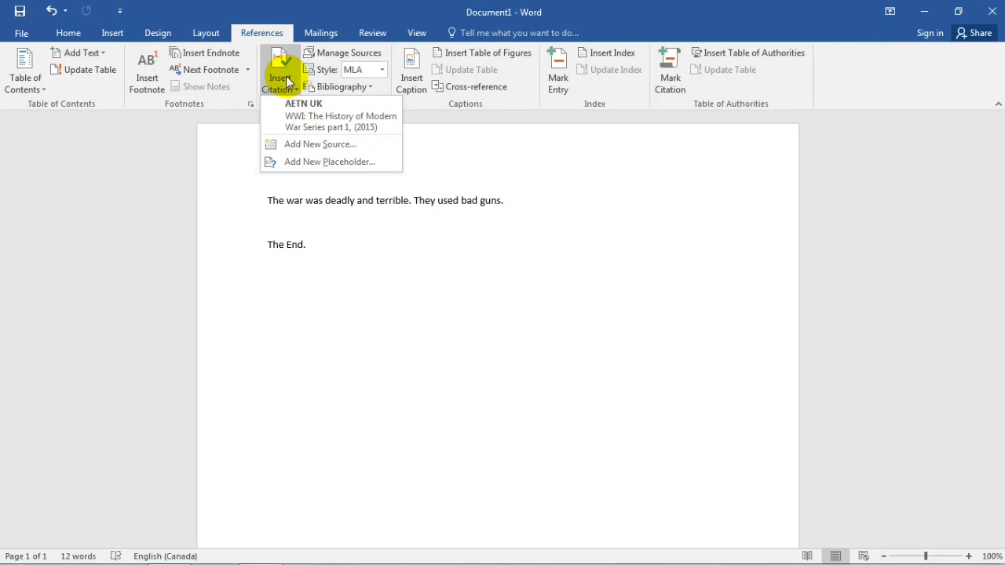
click(321, 117)
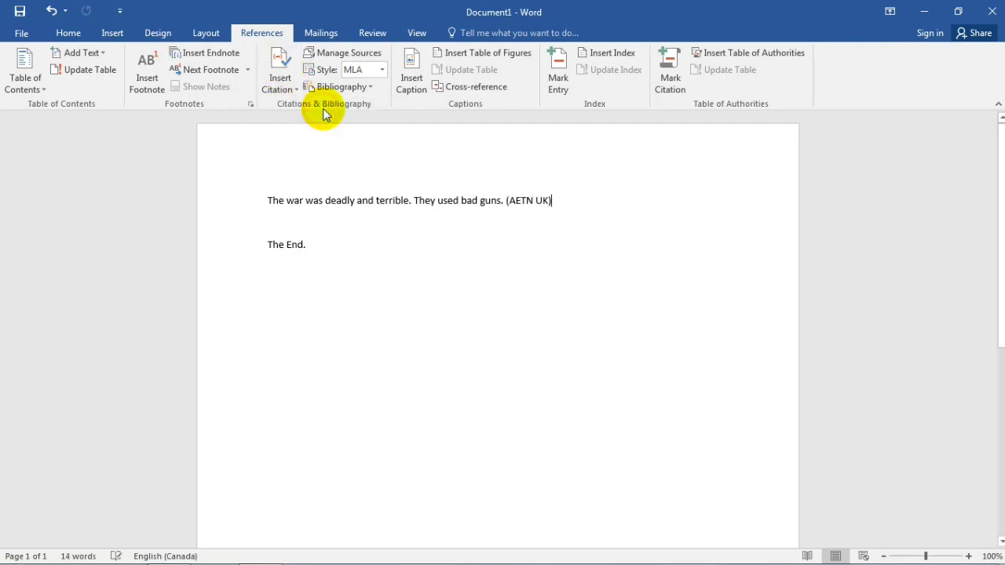
click(507, 201)
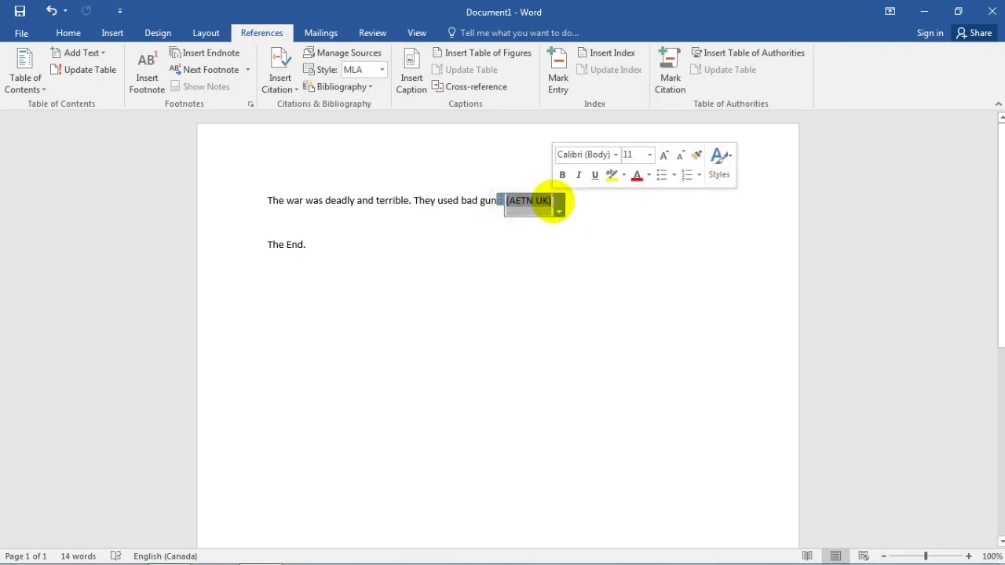
Add a new empty line below 'The End.'
click(569, 232)
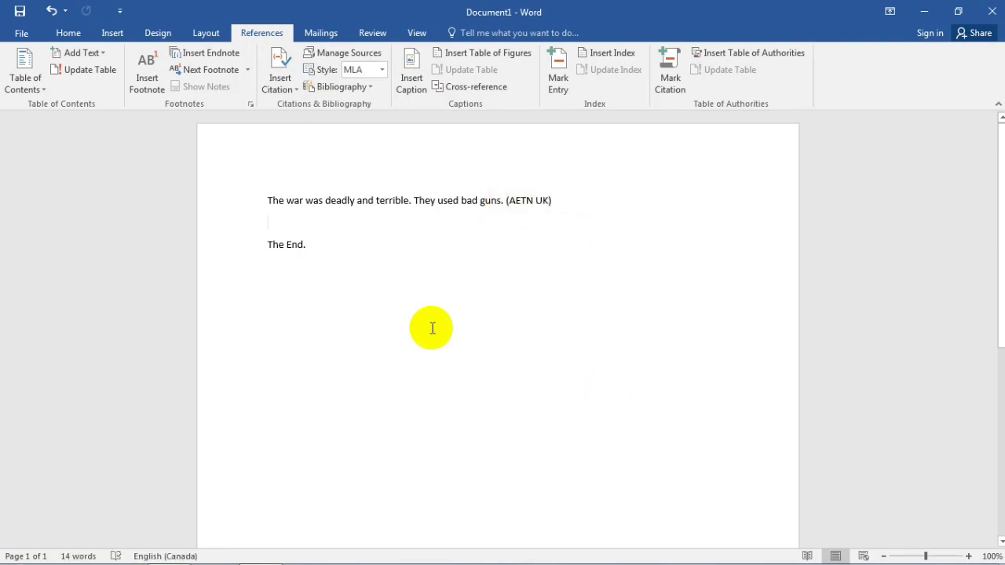
click(332, 249)
key(Return)
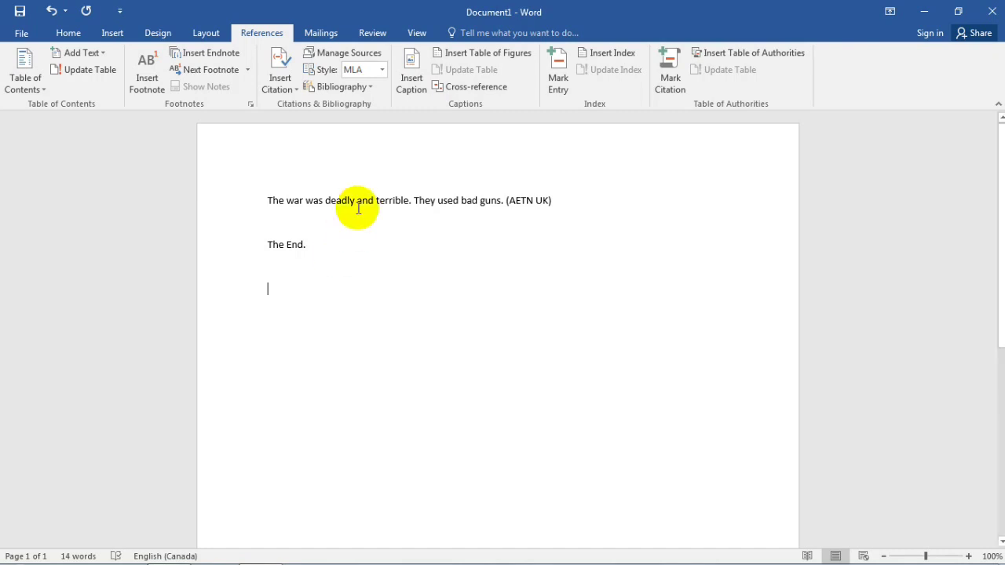
Insert a bibliography listing 'WWI: The History of Modern War Series part 1' below 'The End.'
click(340, 92)
click(369, 88)
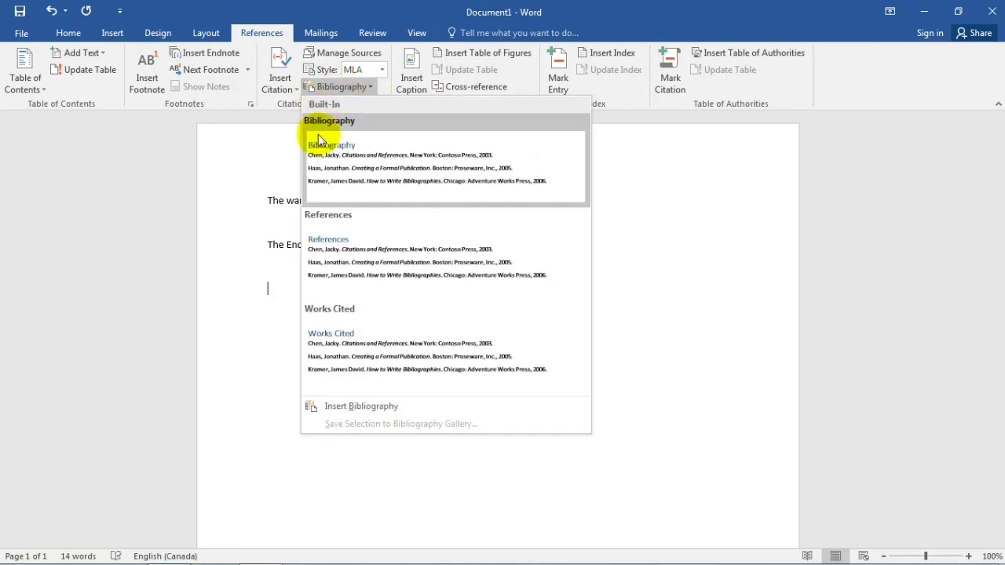
click(354, 409)
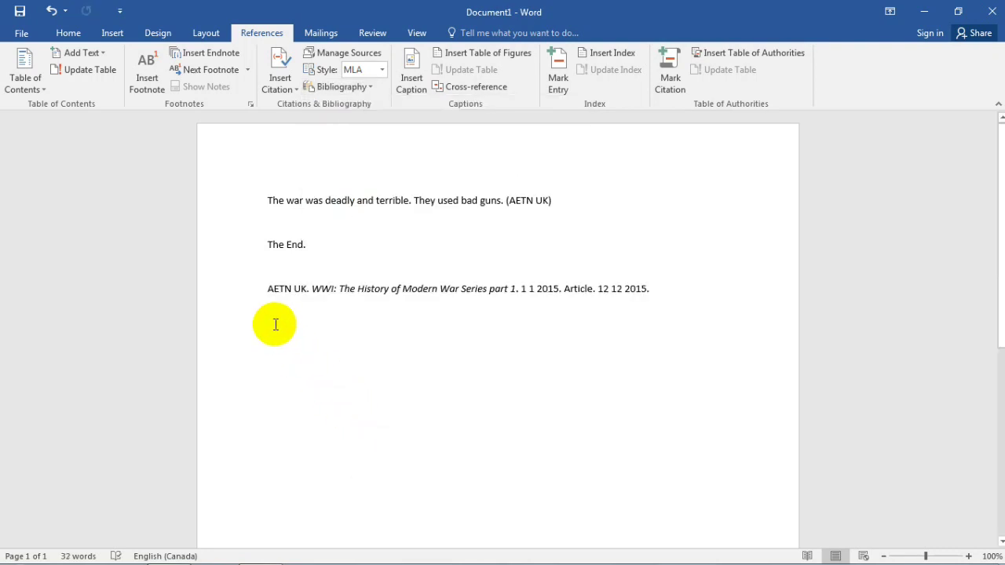
click(268, 284)
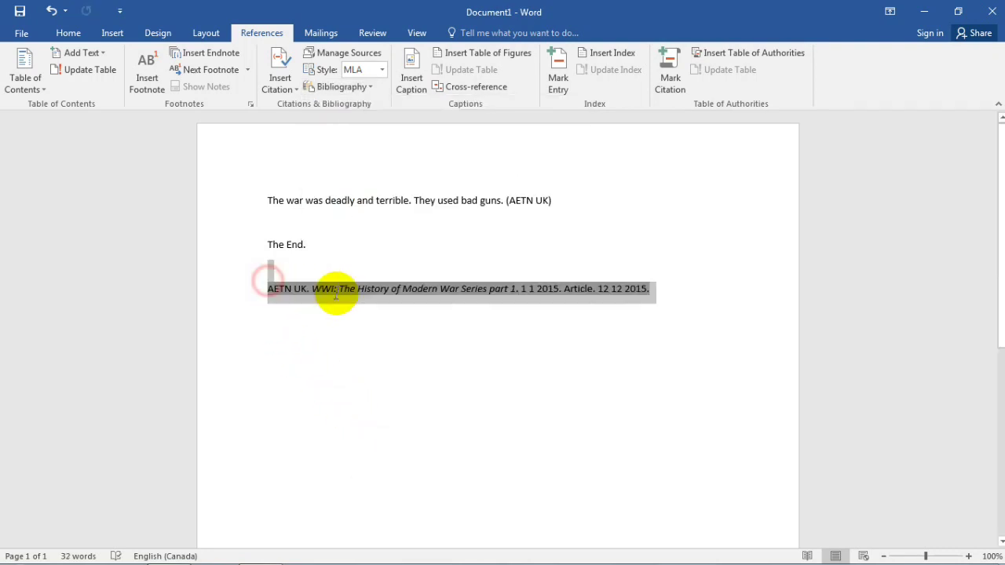
click(652, 309)
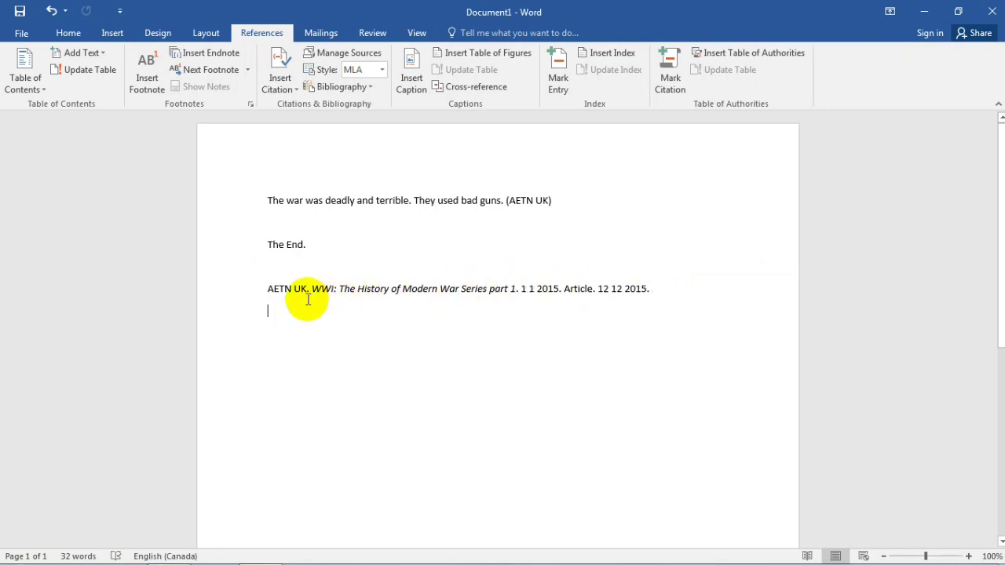
click(268, 288)
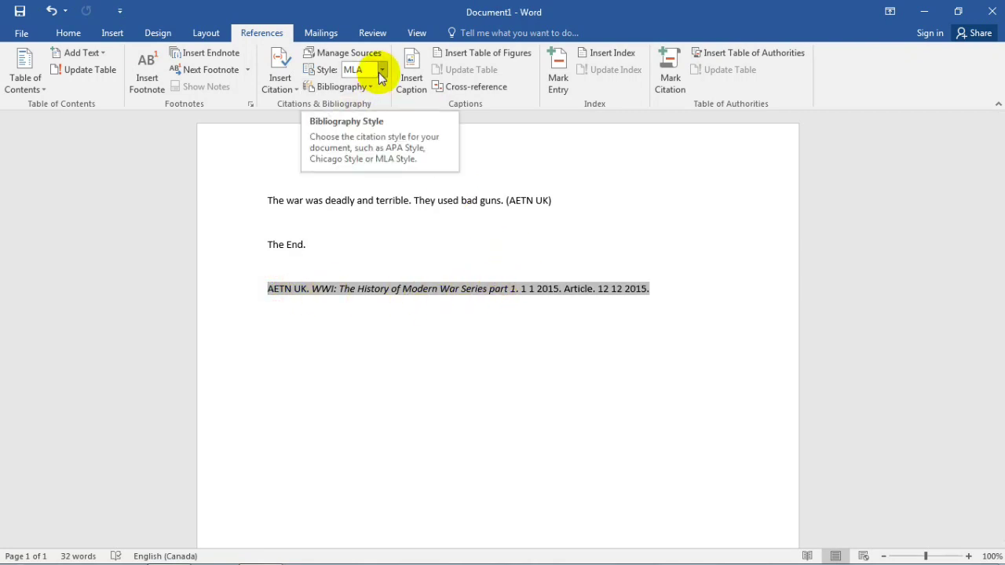
click(689, 351)
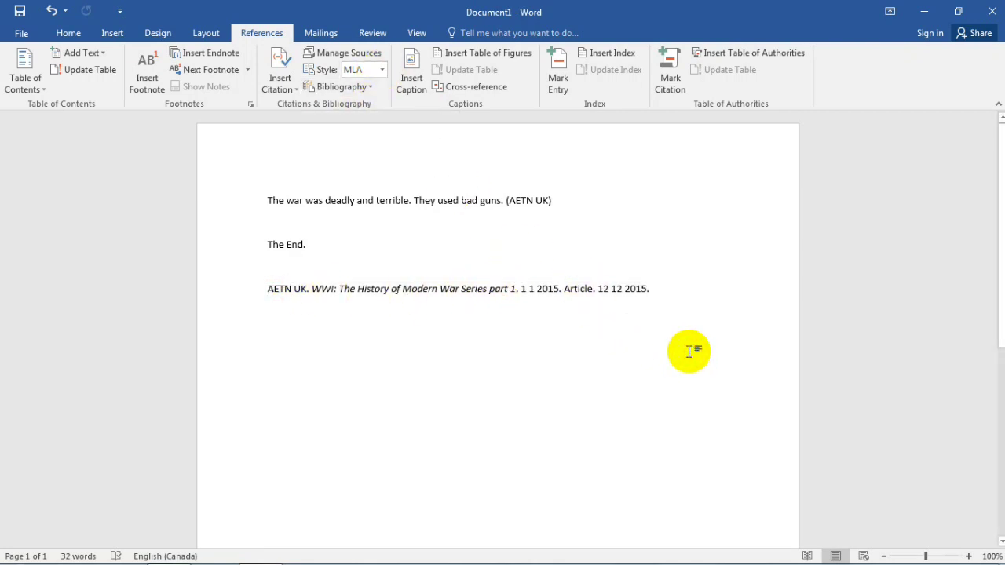